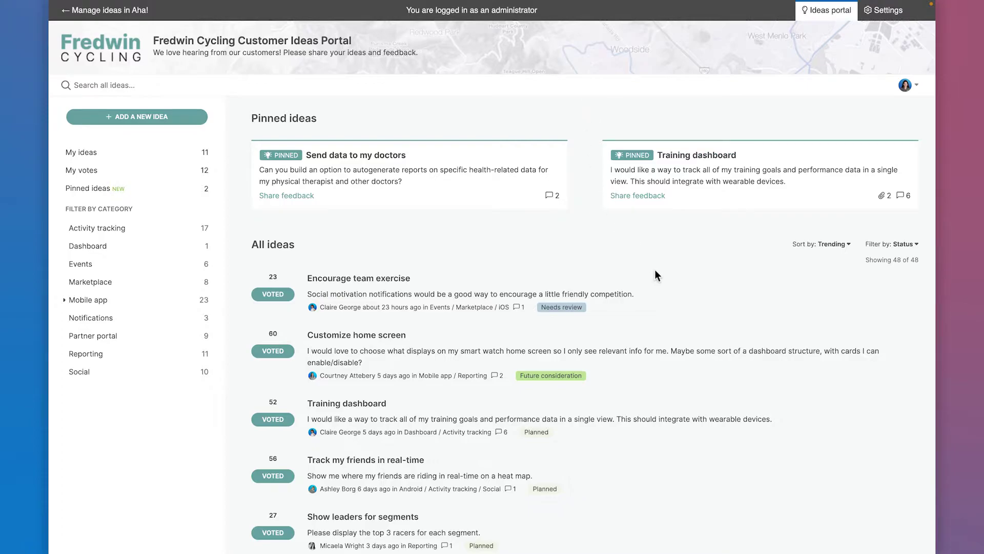
{"action": "scroll", "coordinate": [653, 275], "scroll_direction": "down", "scroll_amount": 2}
{"action": "scroll", "coordinate": [652, 274], "scroll_direction": "down", "scroll_amount": 1}
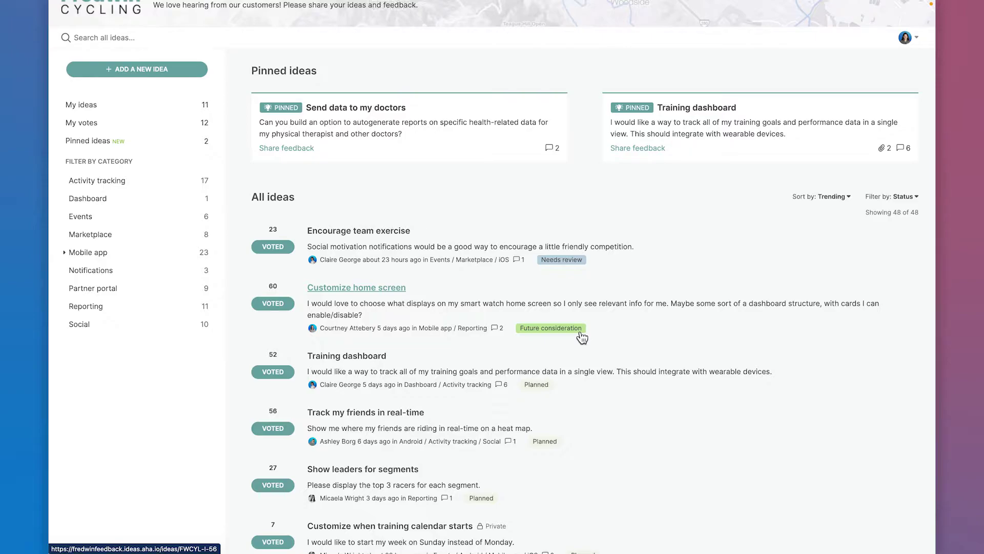
{"action": "scroll", "coordinate": [581, 337], "scroll_direction": "up", "scroll_amount": 2}
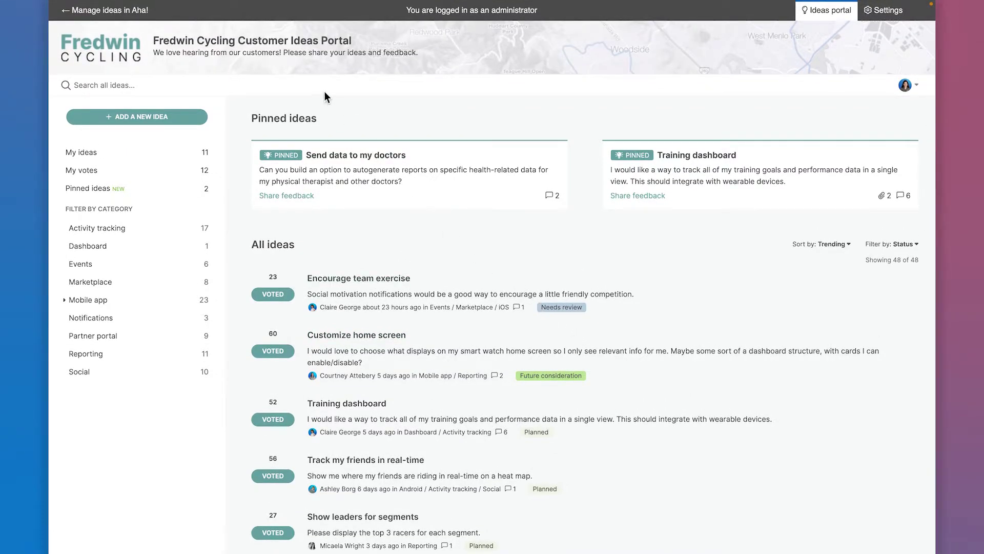
Step: Open the 'Features roadmap for ideas portal' report from Roadmaps Overview and view its Customize view options
{"action": "left_click", "coordinate": [123, 11]}
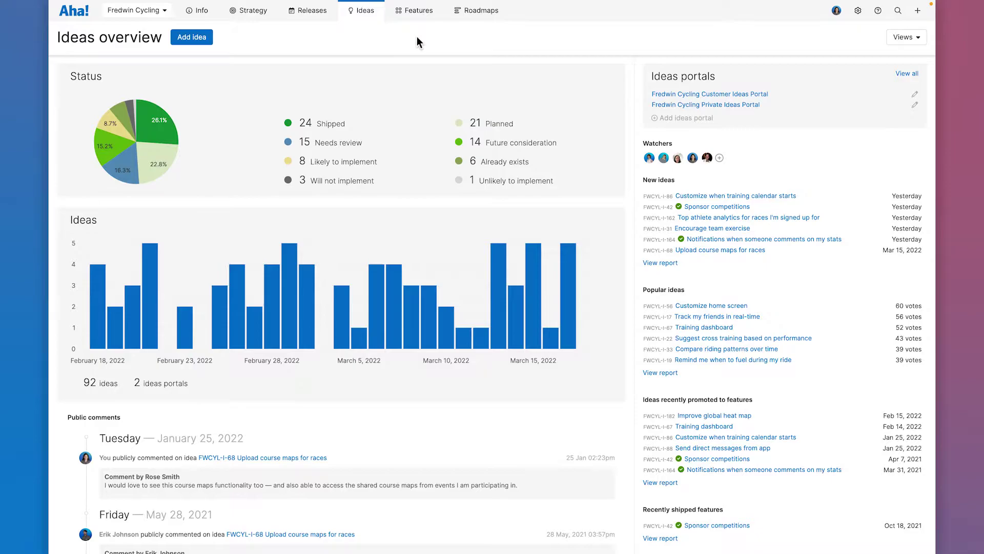
{"action": "mouse_move", "coordinate": [476, 10]}
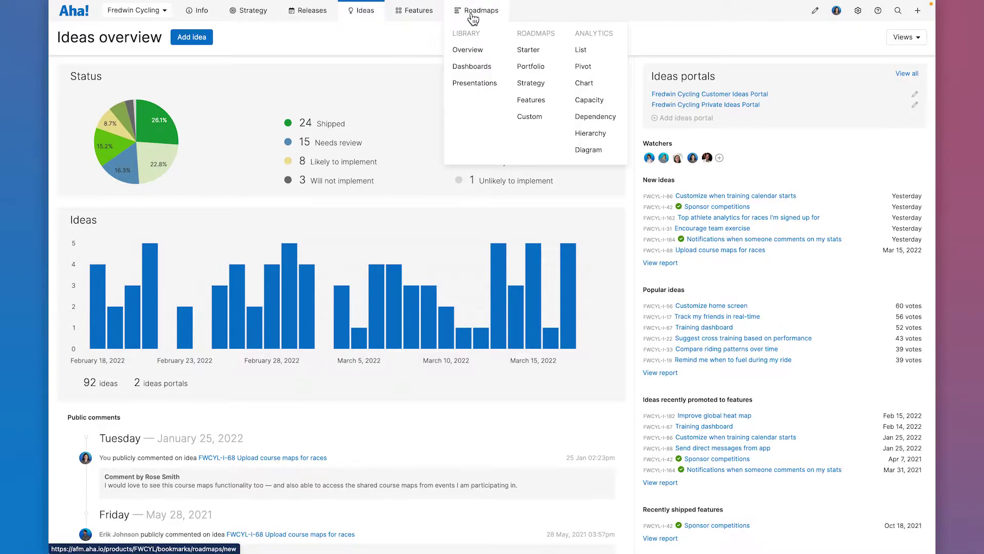
{"action": "left_click", "coordinate": [467, 49]}
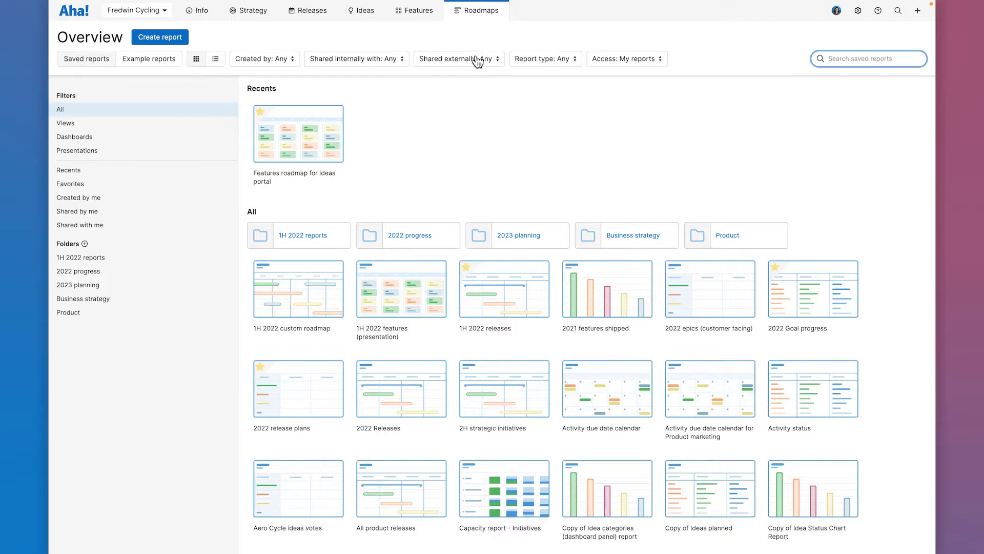
{"action": "left_click", "coordinate": [326, 151]}
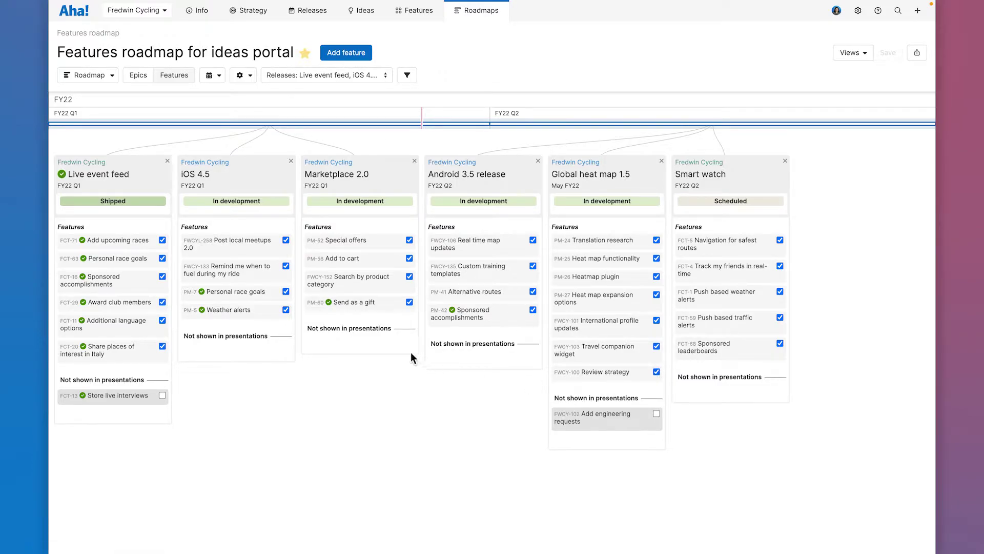
{"action": "left_click", "coordinate": [252, 82]}
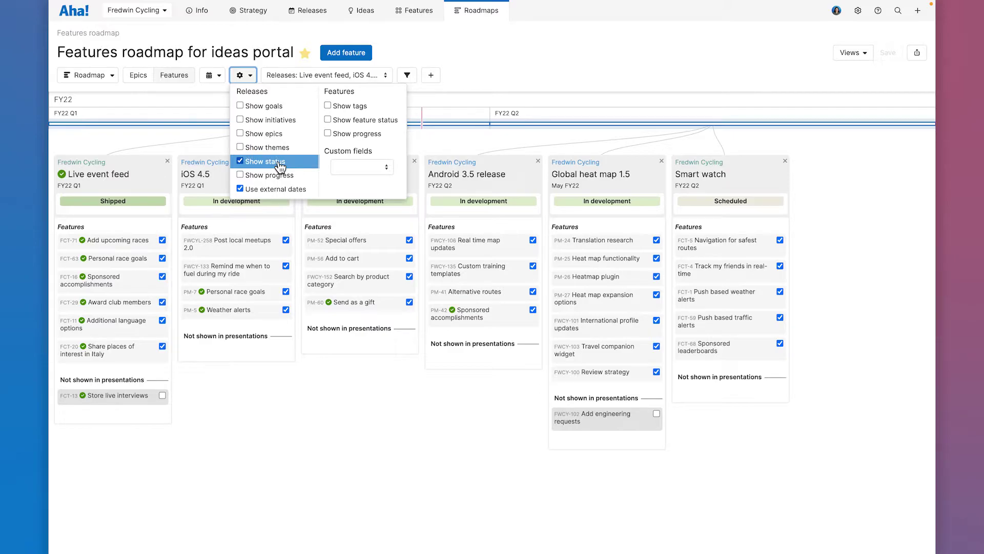
Step: Share the roadmap as a webpage to the ideas portal with drill-in allowed
{"action": "left_click", "coordinate": [572, 78]}
{"action": "left_click", "coordinate": [919, 59]}
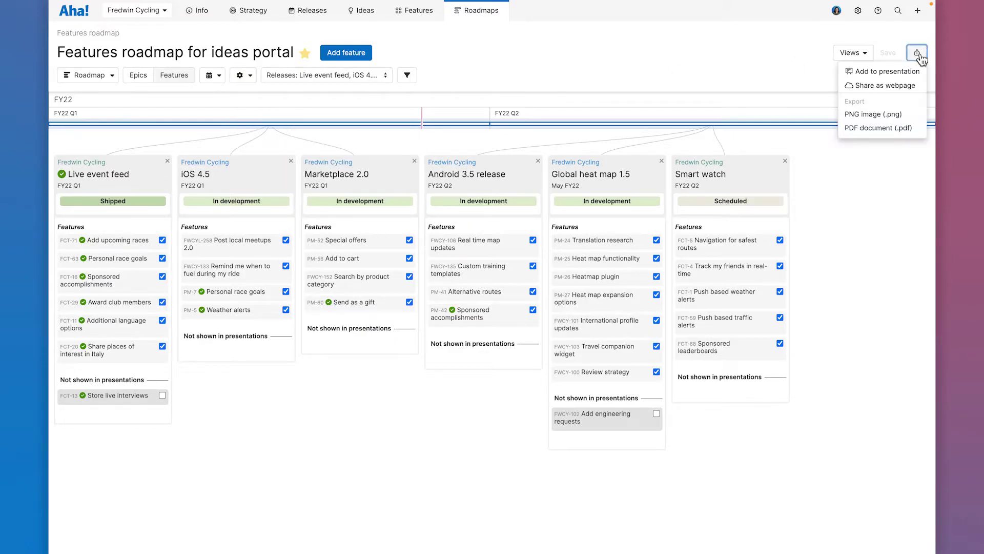
{"action": "left_click", "coordinate": [893, 82]}
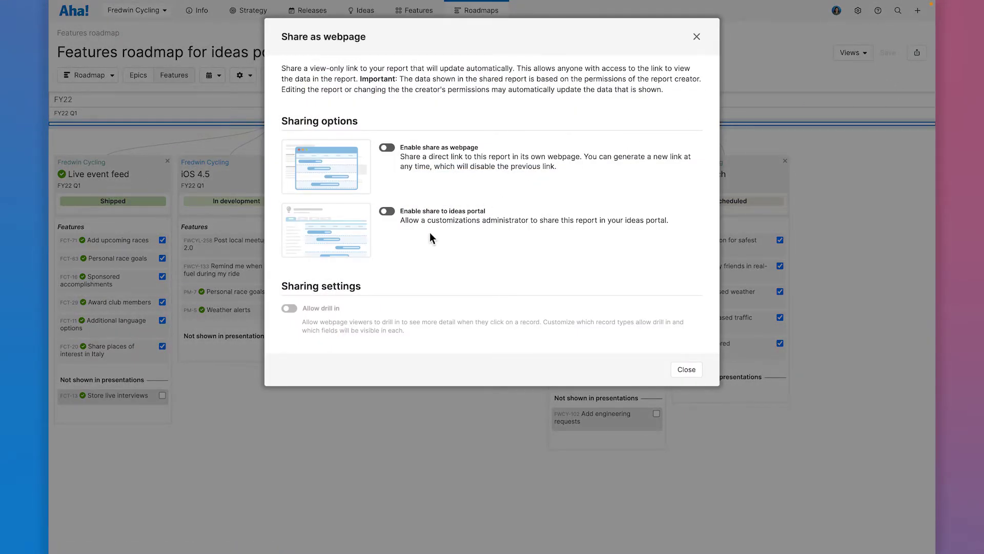
{"action": "left_click", "coordinate": [387, 212]}
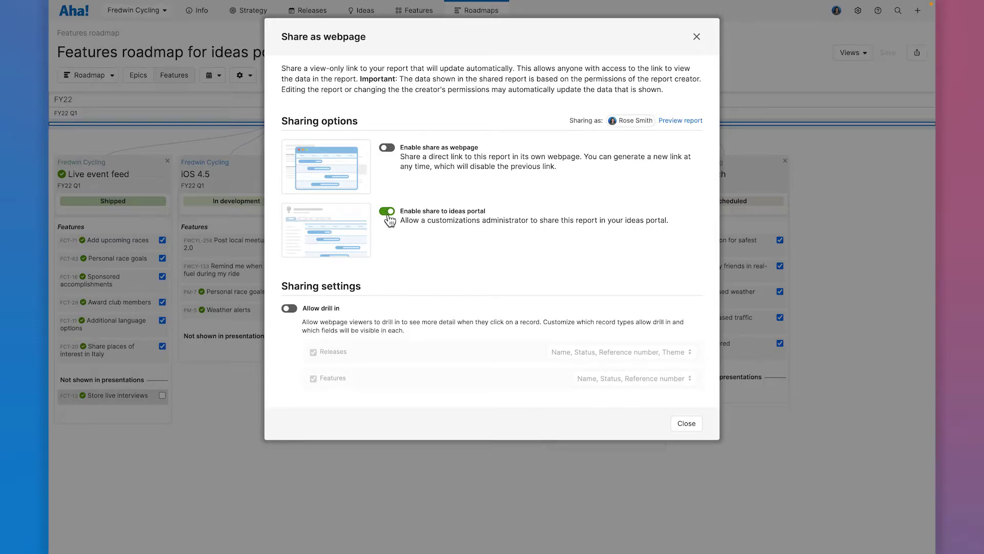
{"action": "left_click", "coordinate": [289, 308]}
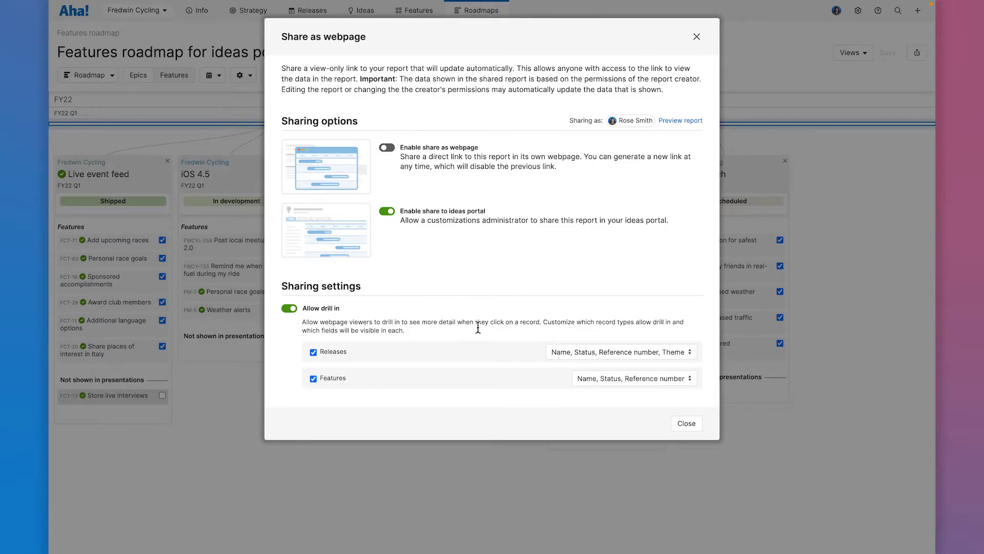
Step: Add Description to the feature fields that portal viewers can see
{"action": "left_click", "coordinate": [601, 383]}
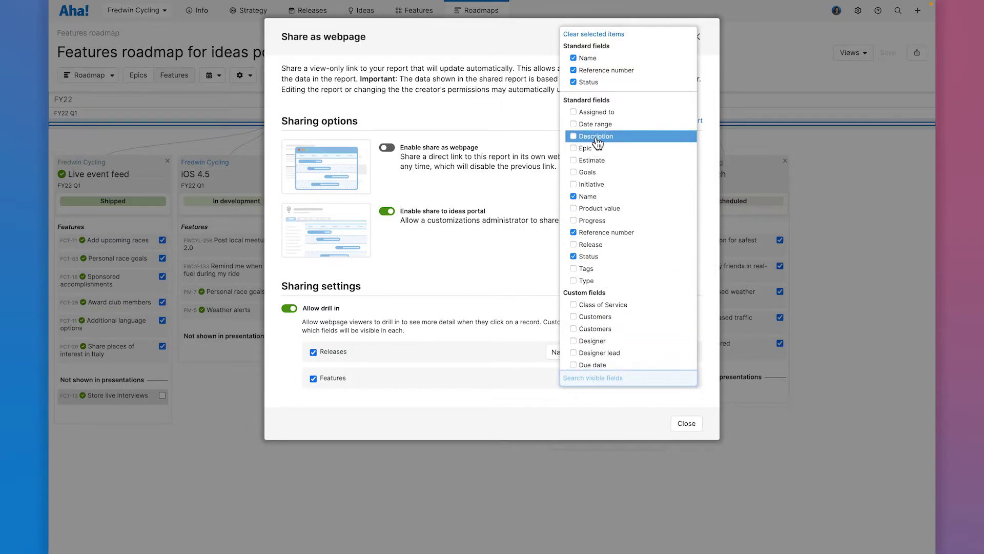
{"action": "left_click", "coordinate": [597, 139]}
{"action": "left_click", "coordinate": [502, 283]}
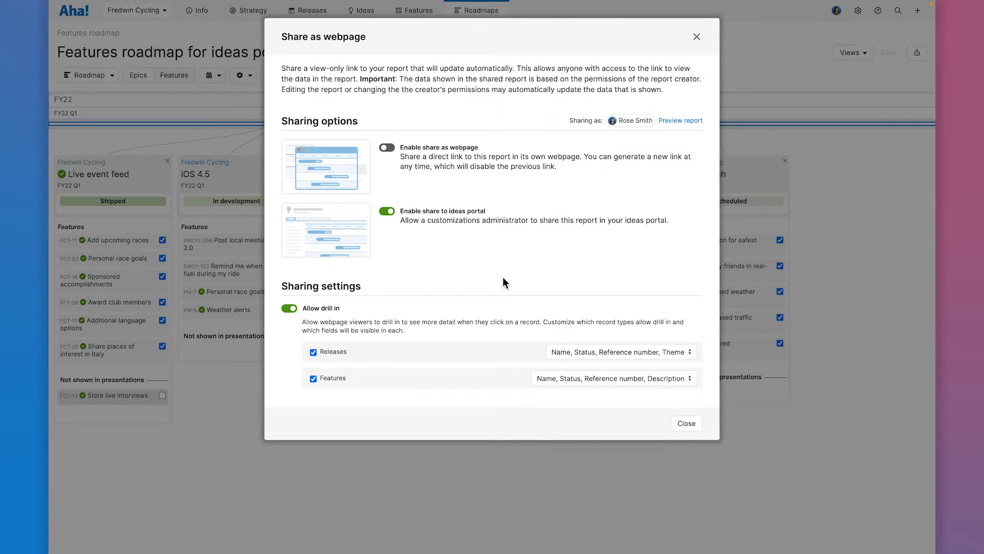
Step: Close the sharing settings and go to the workspace Notes
{"action": "left_click", "coordinate": [686, 422]}
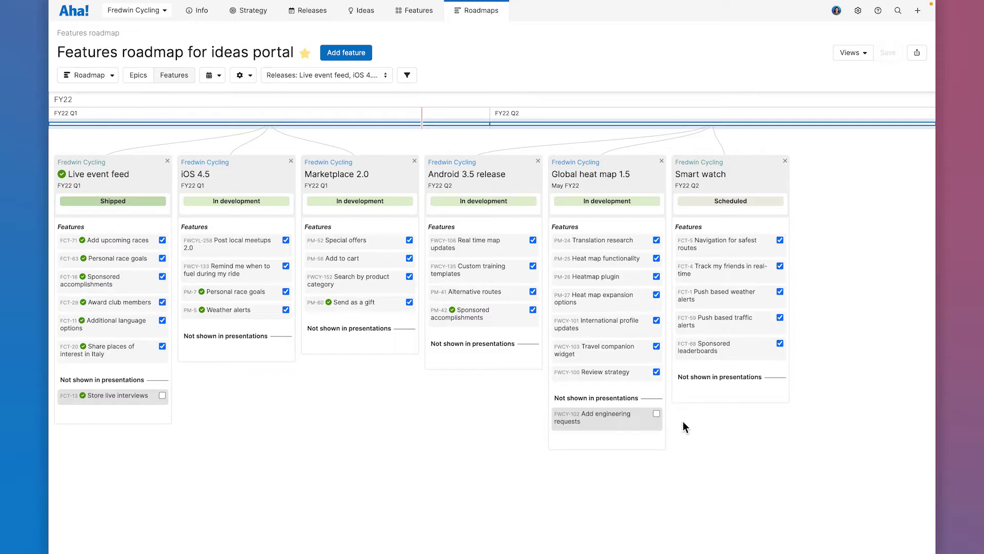
{"action": "left_click", "coordinate": [196, 11]}
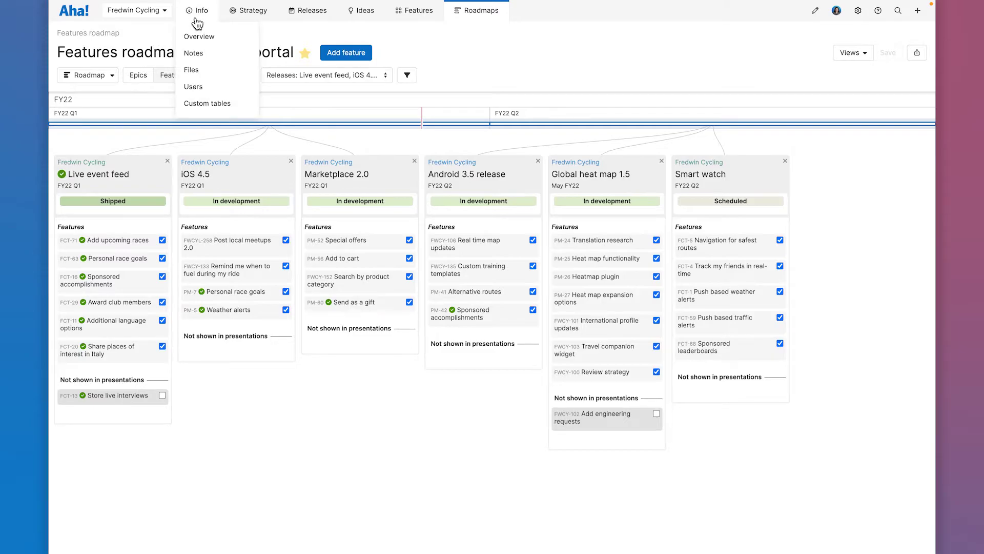
{"action": "left_click", "coordinate": [196, 54]}
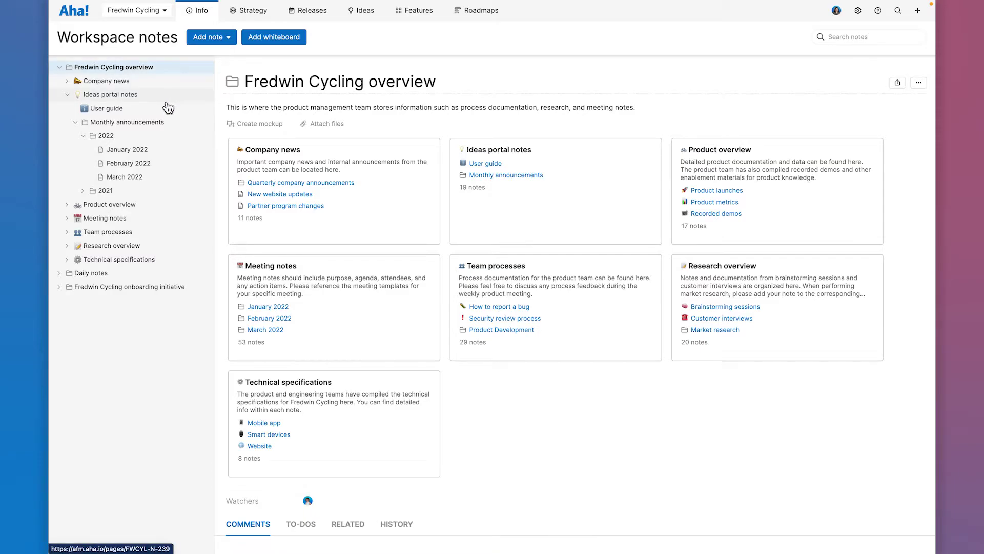
Step: Preview the Portal guide and Product updates note templates without adding a note
{"action": "left_click", "coordinate": [226, 37]}
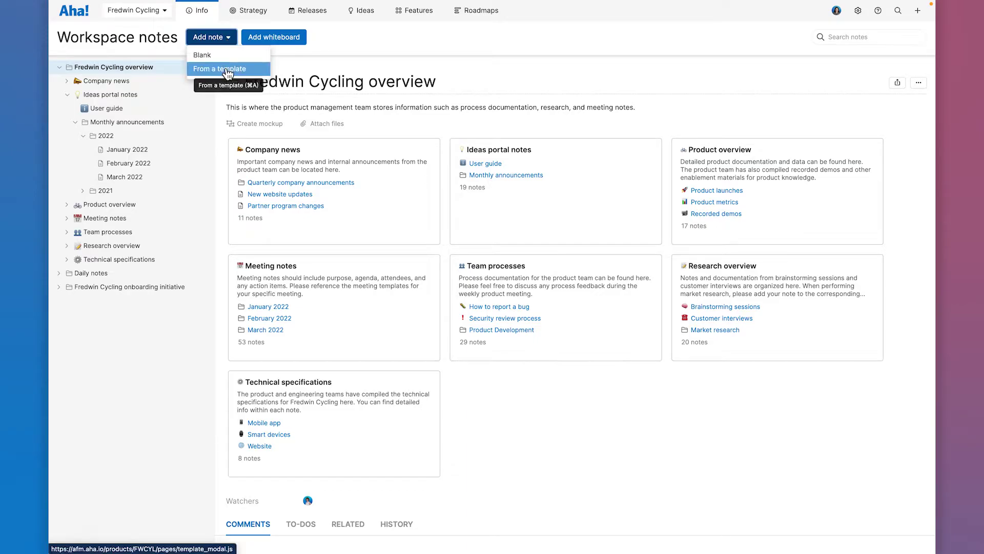
{"action": "left_click", "coordinate": [224, 68]}
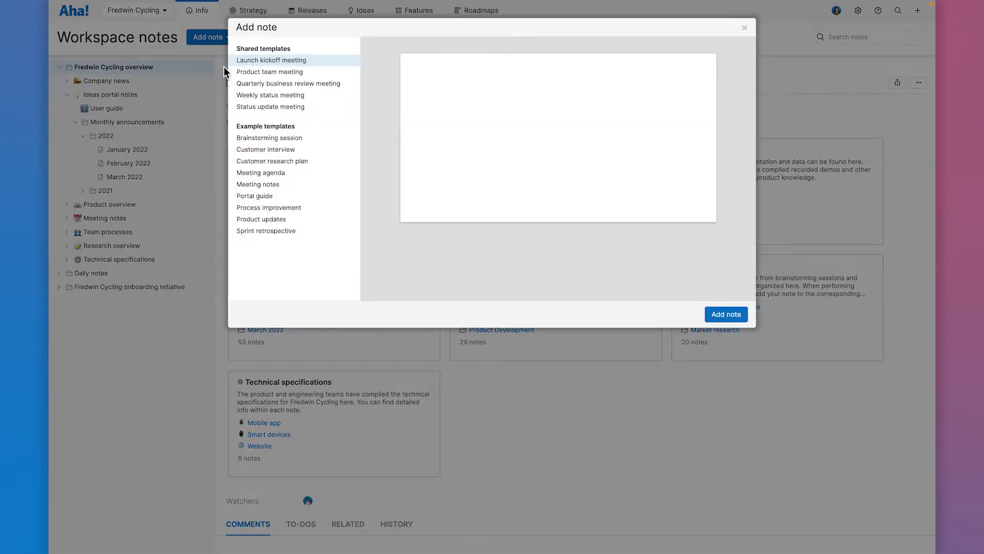
{"action": "left_click", "coordinate": [265, 201]}
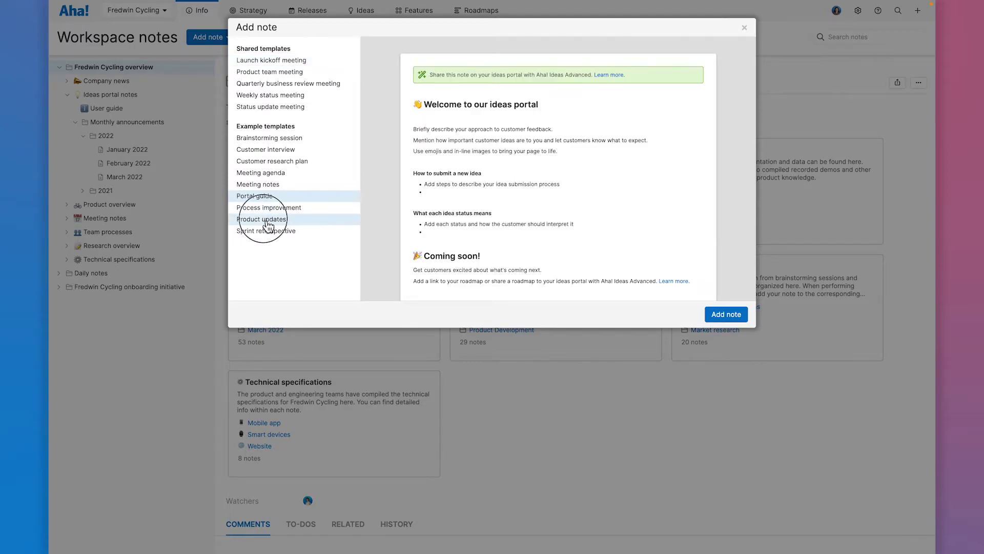
{"action": "left_click", "coordinate": [267, 221]}
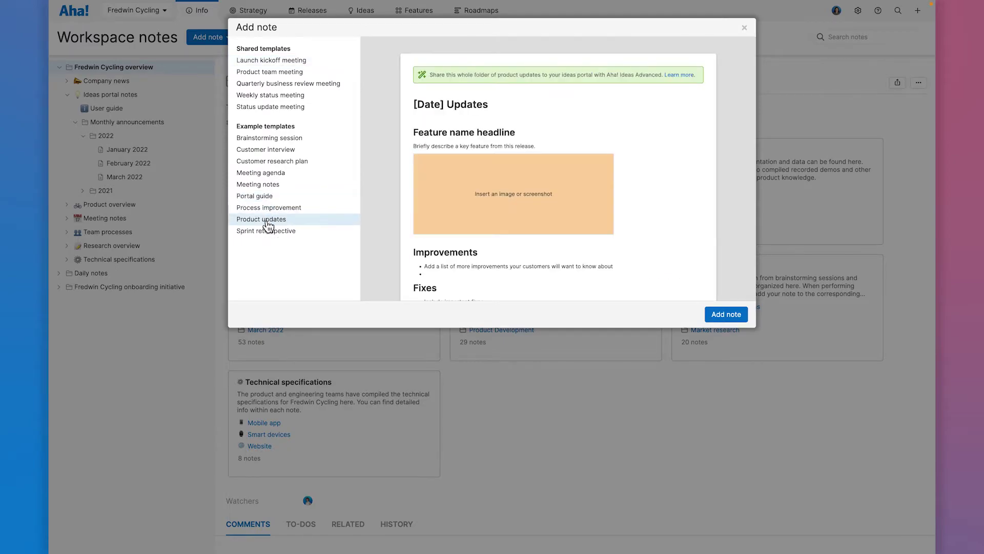
{"action": "left_click", "coordinate": [744, 27]}
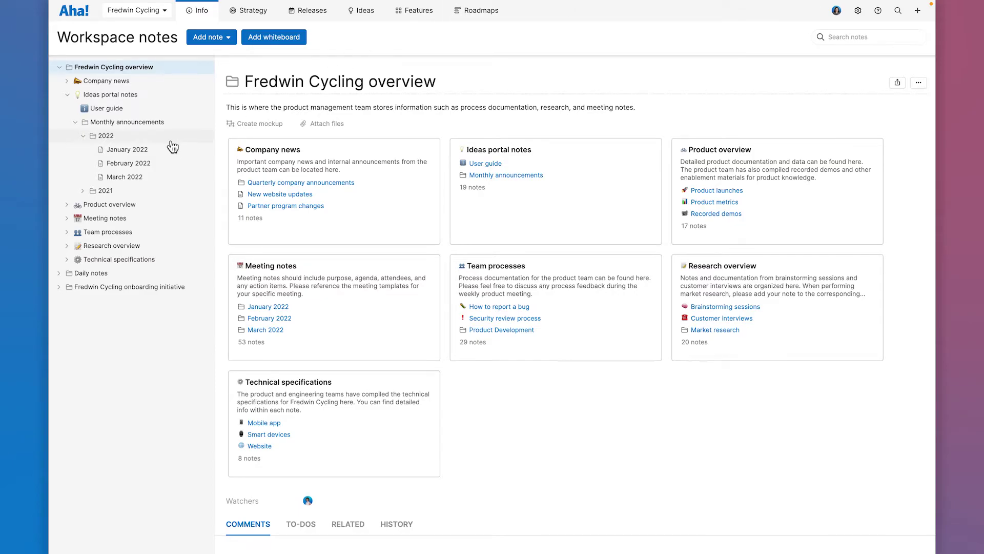
Step: View the February 2022 release notes, then edit and save the User guide note
{"action": "left_click", "coordinate": [154, 170]}
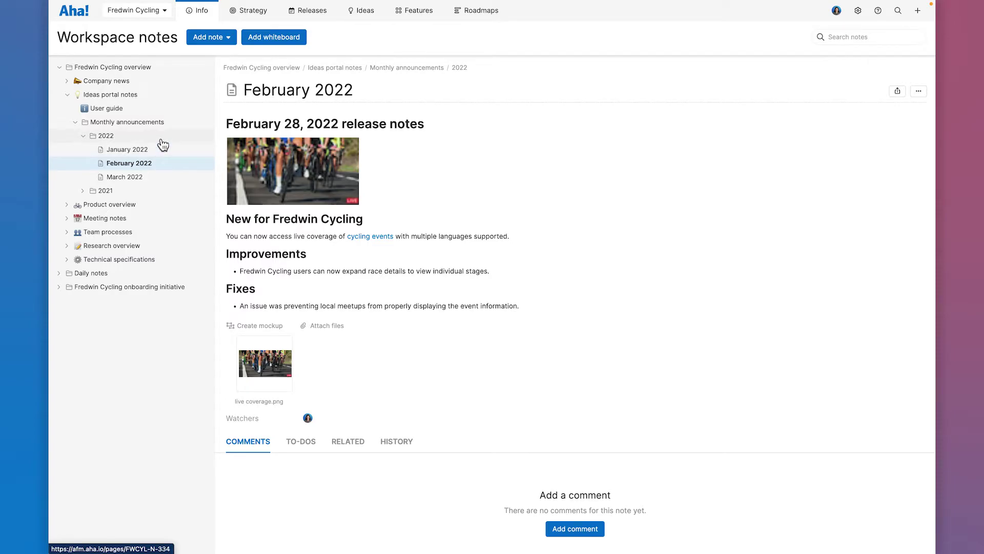
{"action": "left_click", "coordinate": [131, 112]}
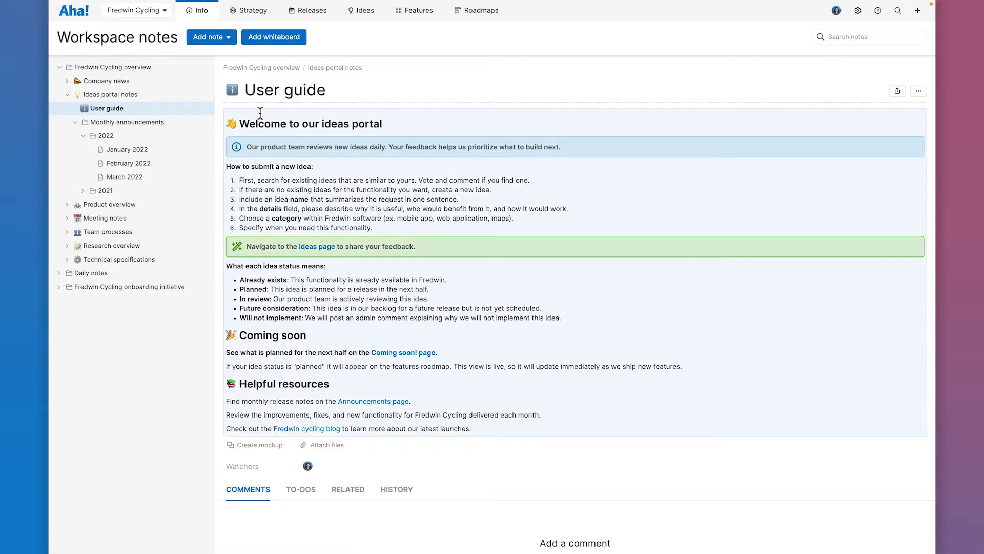
{"action": "left_click", "coordinate": [315, 150]}
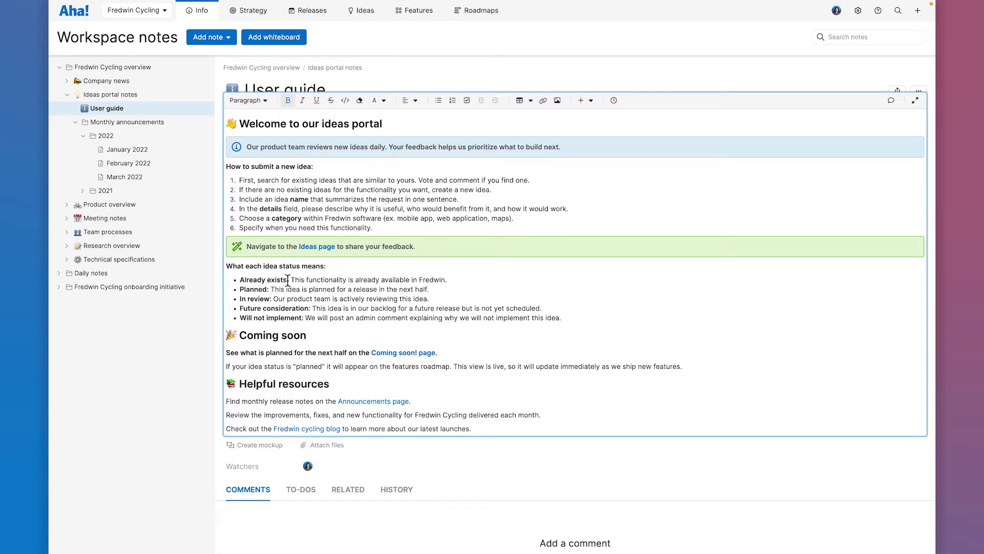
{"action": "left_click", "coordinate": [224, 251]}
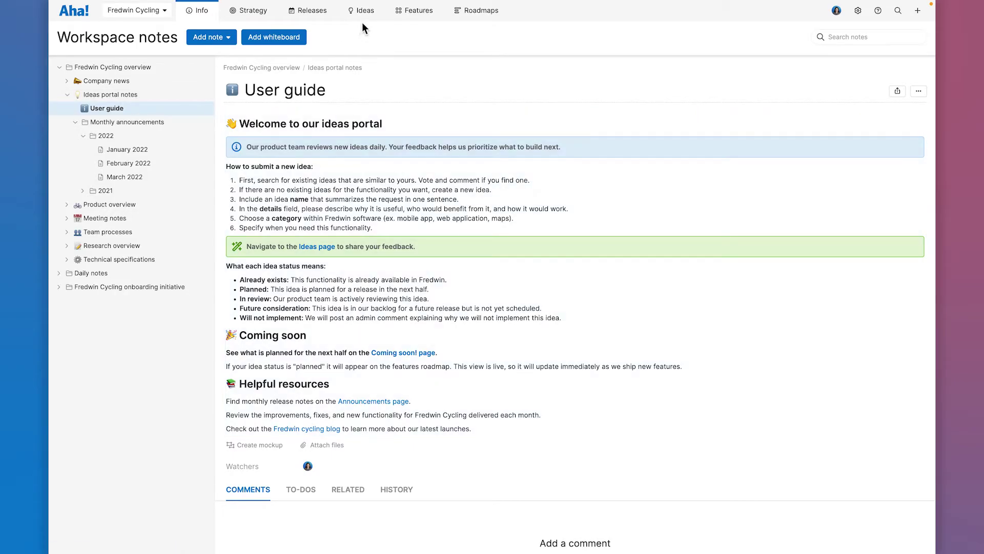
Step: Start a new roadmap page in the Customer Ideas Portal's Pages settings
{"action": "mouse_move", "coordinate": [362, 10]}
{"action": "left_click", "coordinate": [363, 50]}
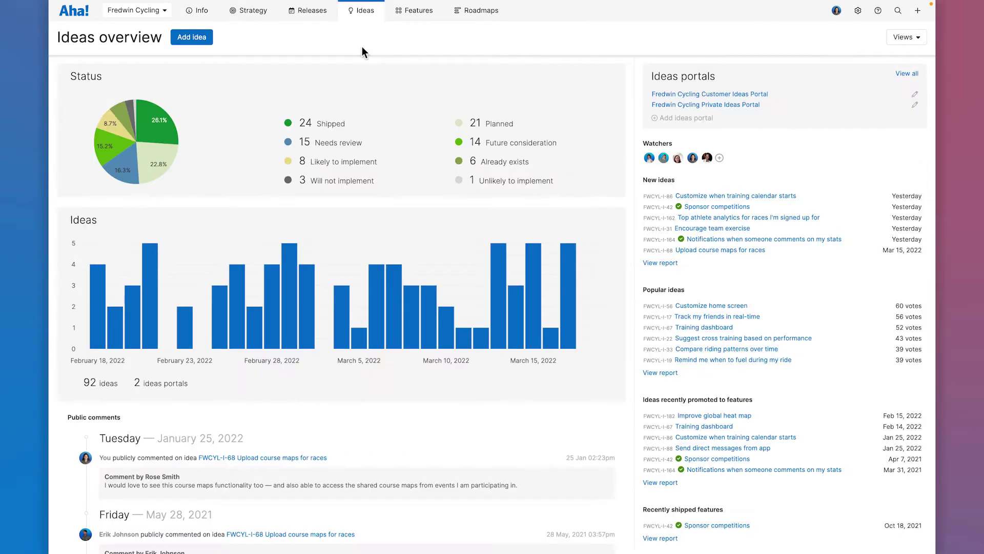
{"action": "left_click", "coordinate": [917, 96]}
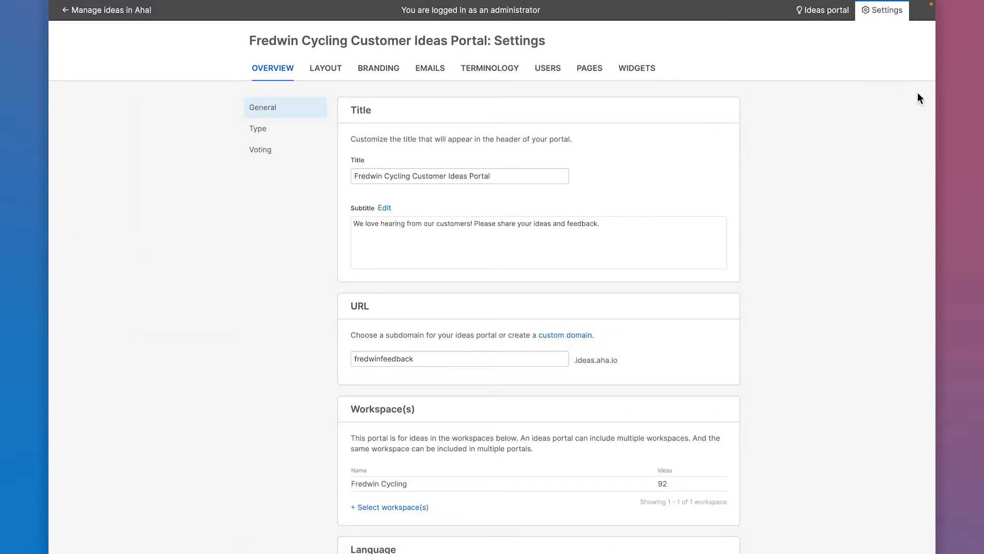
{"action": "left_click", "coordinate": [589, 68]}
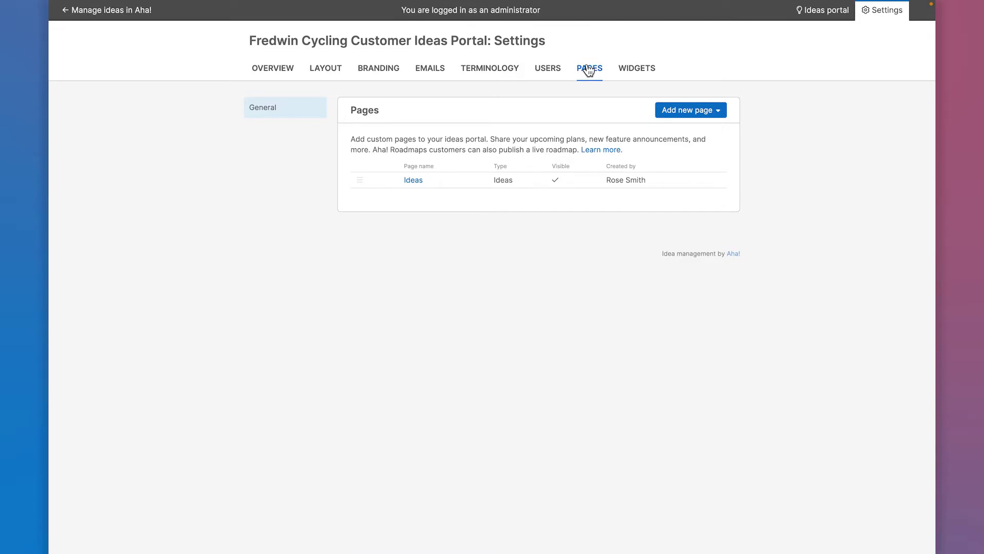
{"action": "left_click", "coordinate": [684, 113]}
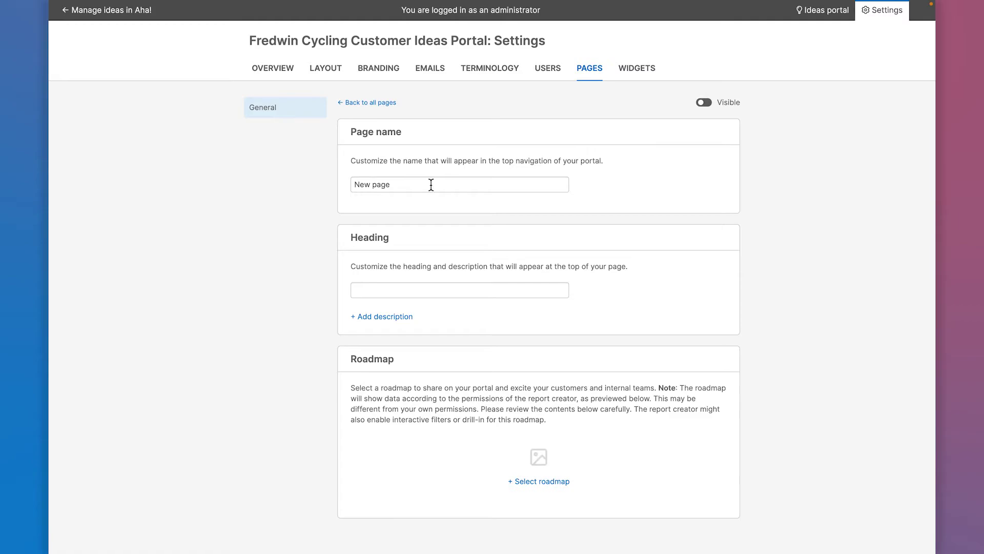
Step: Name the page 'Coming soon' with heading 'Fredwin roadmap', showing the Features roadmap, and make it visible
{"action": "triple_click", "coordinate": [426, 185]}
{"action": "type", "text": "Coming soon"}
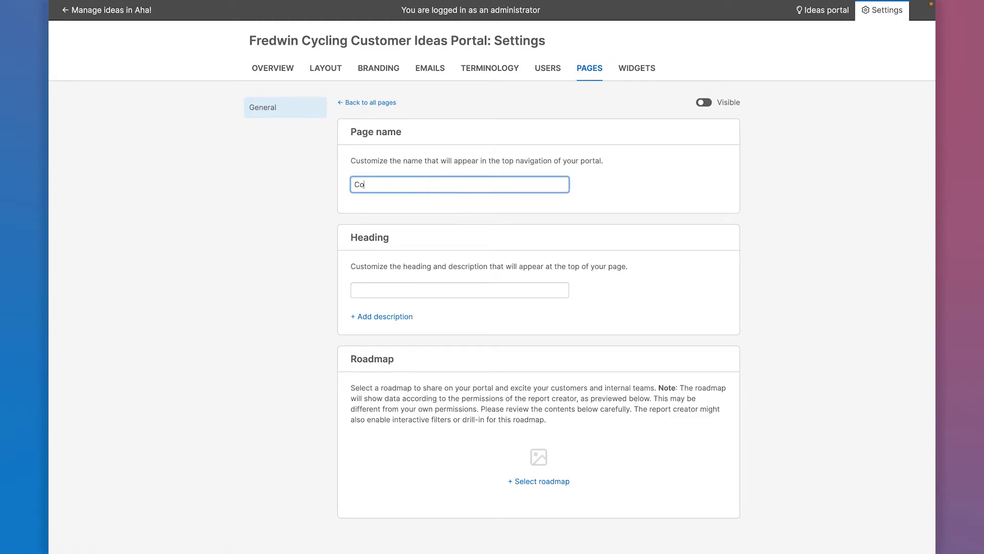
{"action": "left_click", "coordinate": [395, 292]}
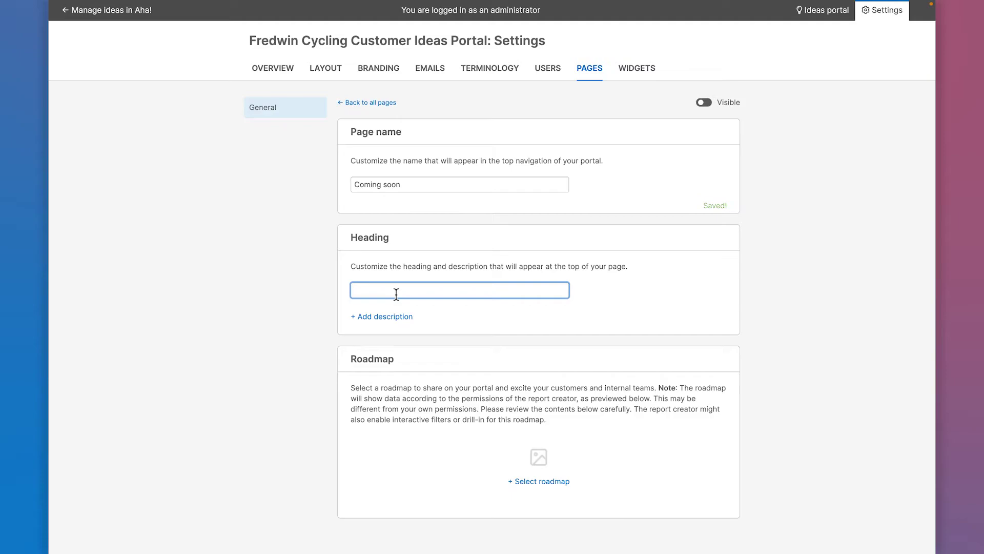
{"action": "type", "text": "Fredw"}
{"action": "type", "text": "in road"}
{"action": "type", "text": "map"}
{"action": "left_click", "coordinate": [539, 484]}
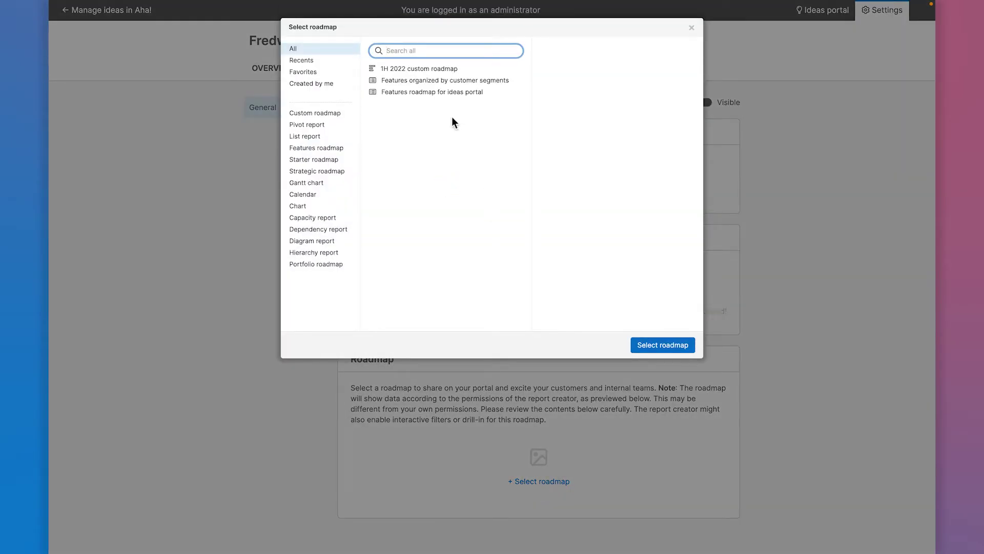
{"action": "left_click", "coordinate": [446, 94]}
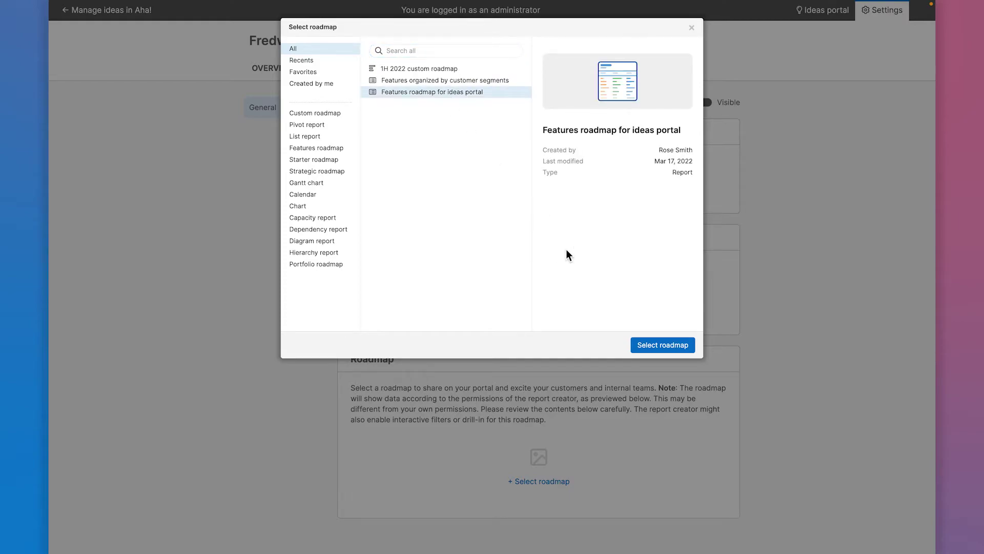
{"action": "left_click", "coordinate": [646, 345]}
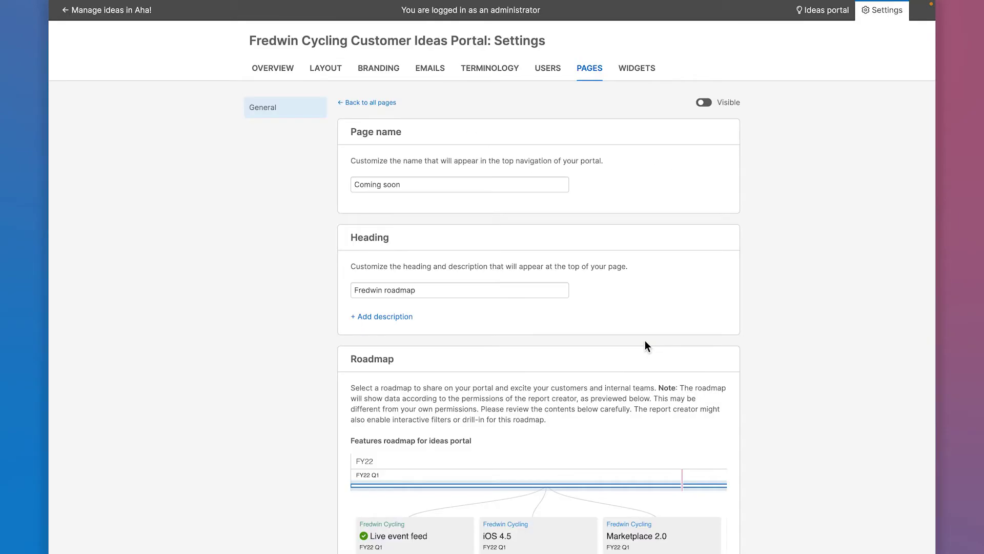
{"action": "left_click", "coordinate": [707, 107]}
{"action": "scroll", "coordinate": [781, 396], "scroll_direction": "down", "scroll_amount": 3}
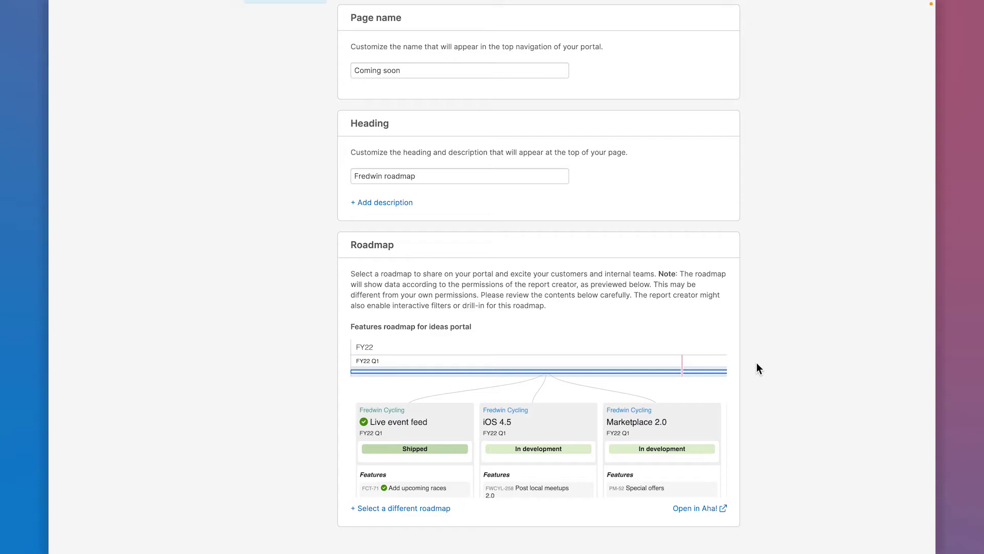
{"action": "scroll", "coordinate": [757, 369], "scroll_direction": "up", "scroll_amount": 2}
{"action": "scroll", "coordinate": [756, 369], "scroll_direction": "up", "scroll_amount": 1}
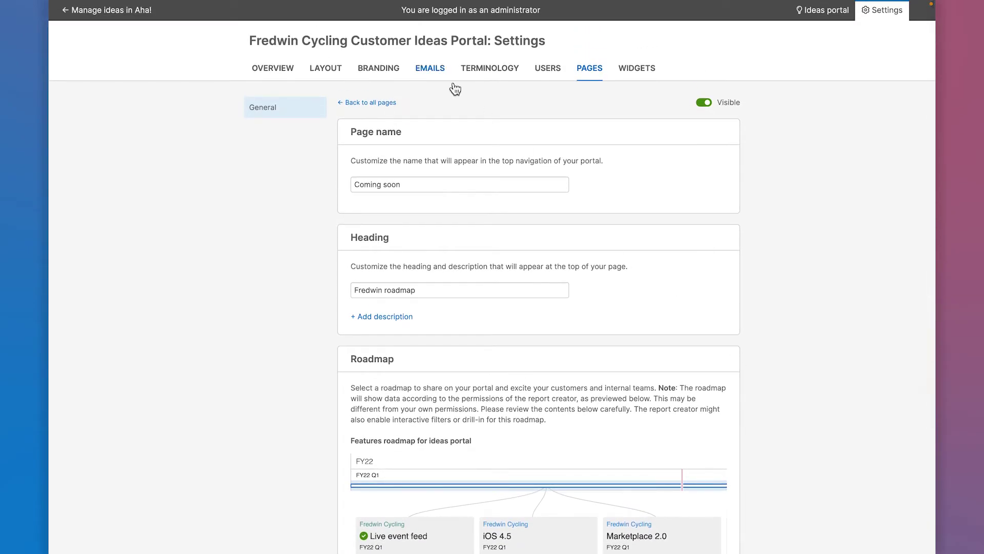
Step: Add a new note page to the portal named 'Guide'
{"action": "left_click", "coordinate": [380, 106]}
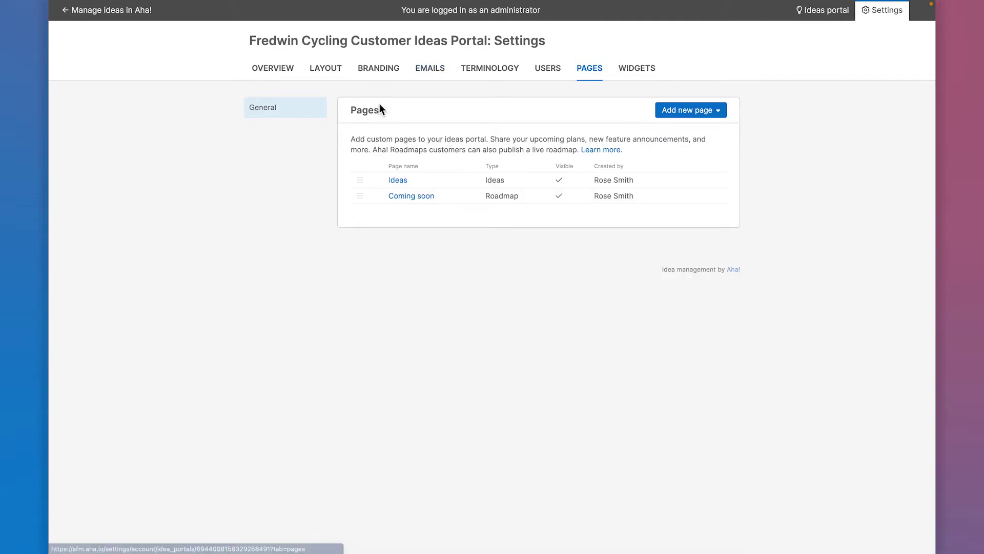
{"action": "left_click", "coordinate": [681, 112]}
{"action": "left_click", "coordinate": [674, 141]}
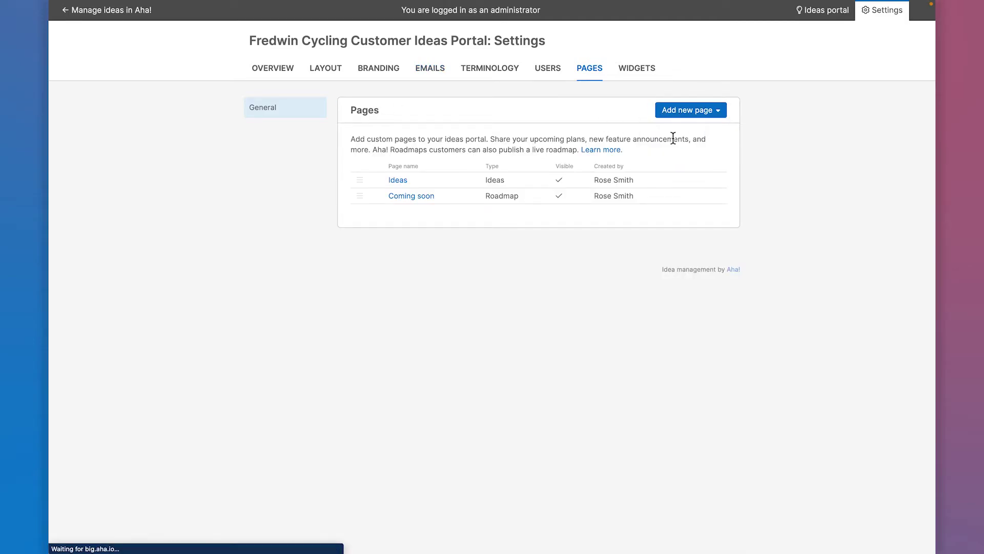
{"action": "type", "text": "Guide"}
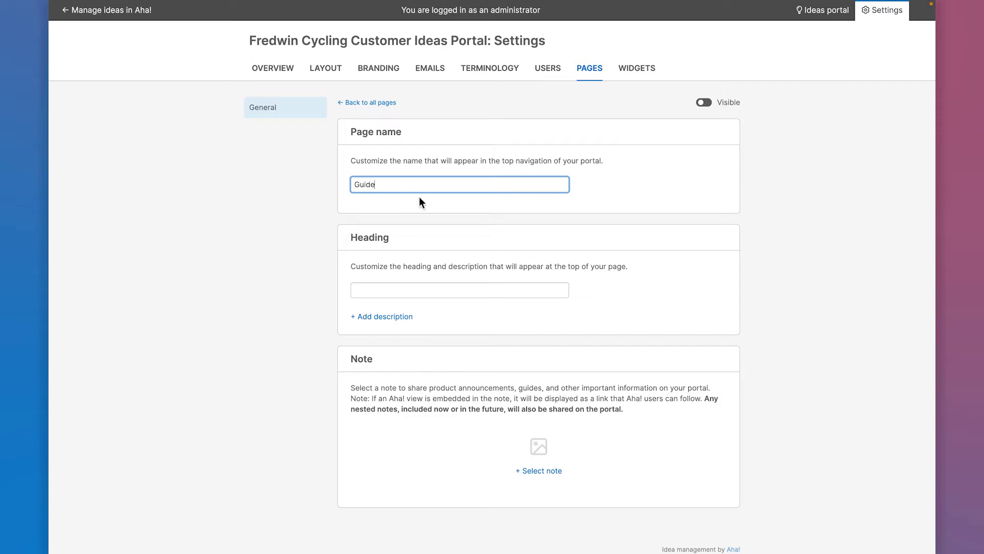
{"action": "left_click", "coordinate": [421, 203]}
Step: Show the Fredwin Cycling User guide note on the Guide page and make it visible
{"action": "left_click", "coordinate": [536, 470]}
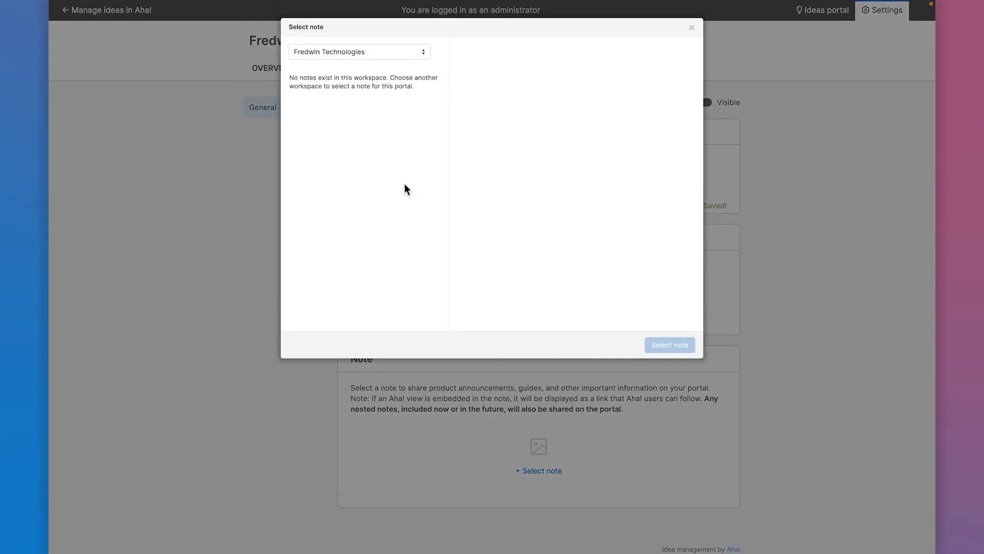
{"action": "left_click", "coordinate": [388, 54]}
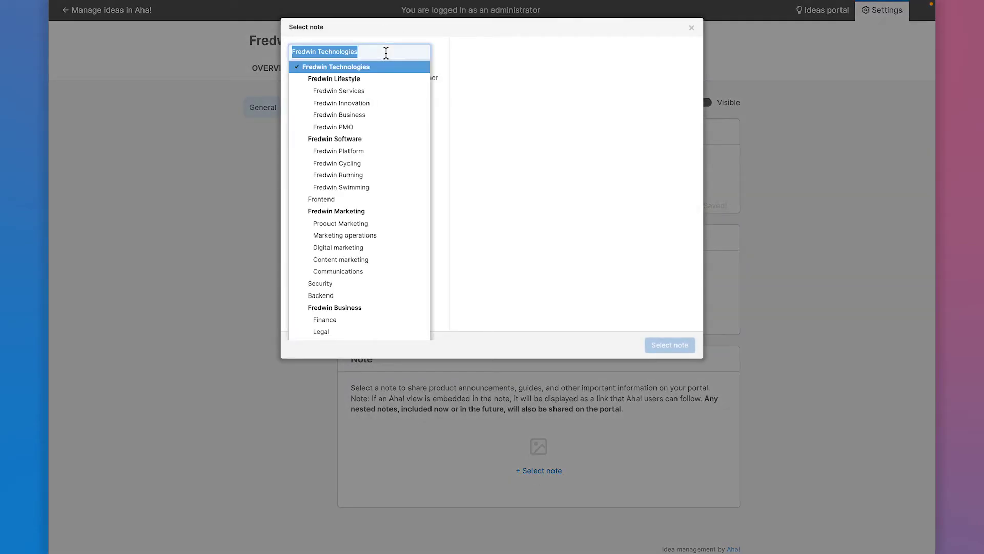
{"action": "left_click", "coordinate": [364, 164]}
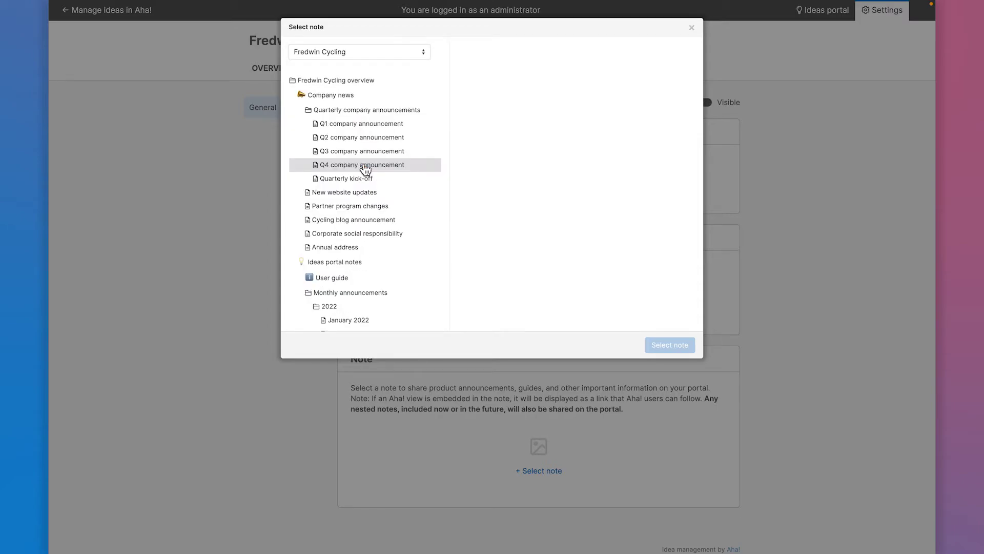
{"action": "scroll", "coordinate": [365, 170], "scroll_direction": "down", "scroll_amount": 2}
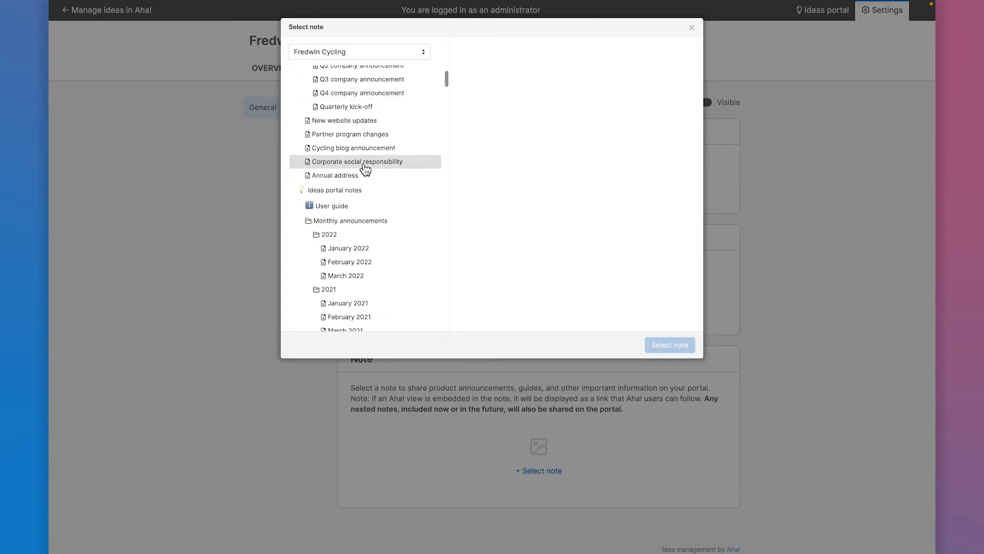
{"action": "left_click", "coordinate": [343, 206]}
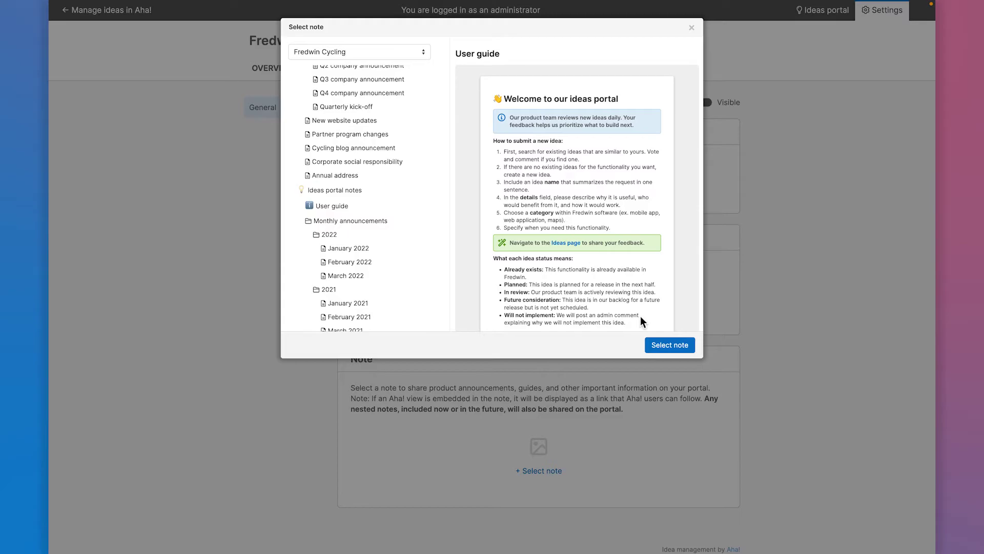
{"action": "left_click", "coordinate": [663, 344]}
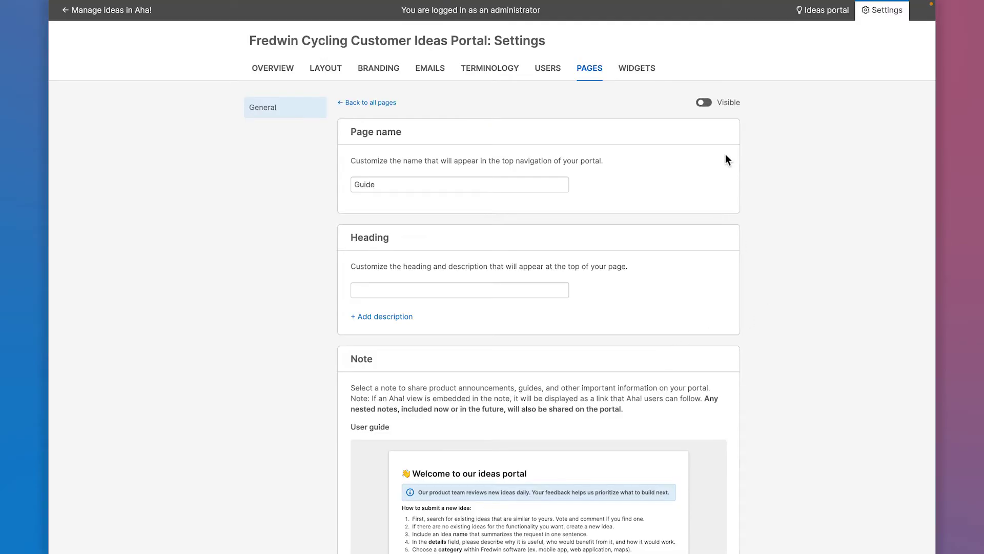
{"action": "left_click", "coordinate": [705, 106]}
{"action": "left_click", "coordinate": [359, 108]}
Step: Add a new note page to the portal named 'Announcements'
{"action": "left_click", "coordinate": [711, 110]}
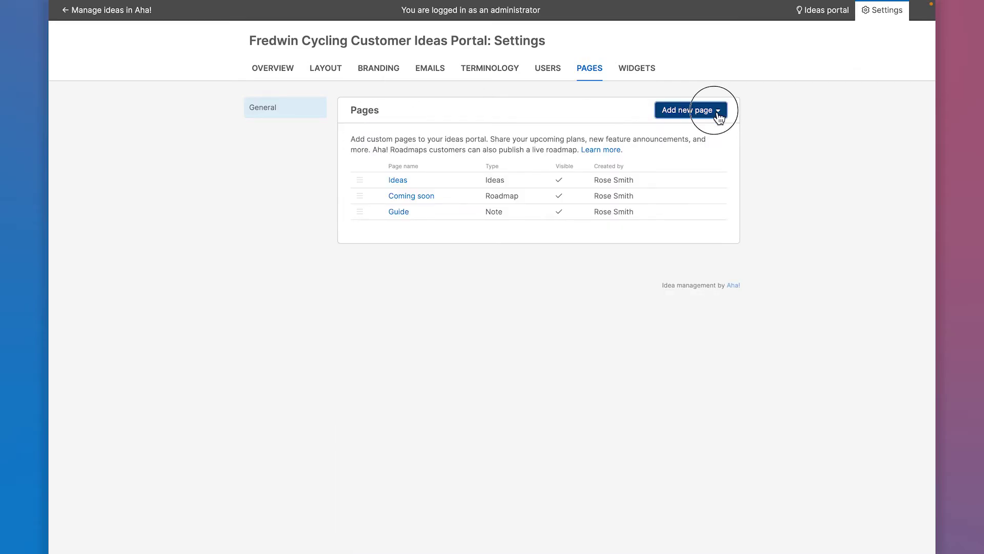
{"action": "left_click", "coordinate": [703, 143]}
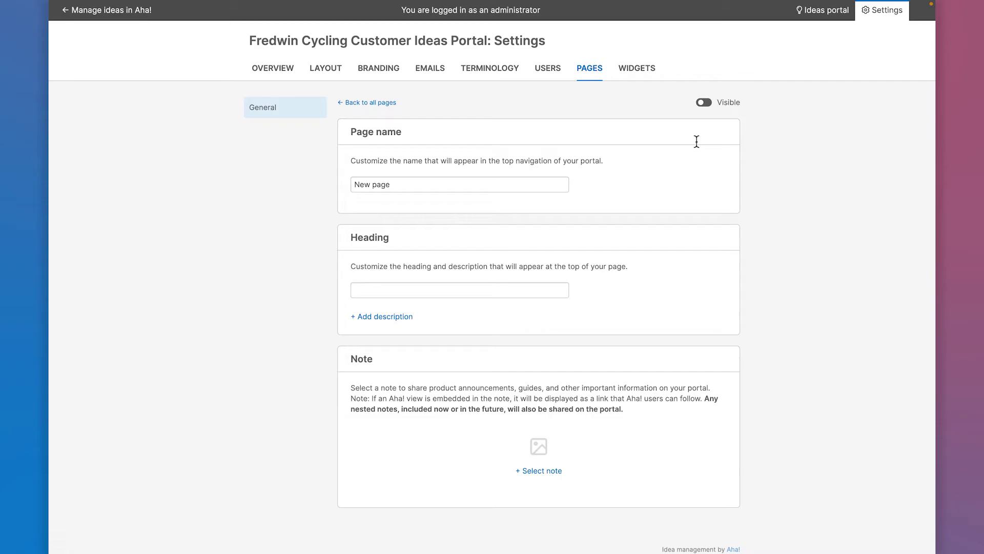
{"action": "triple_click", "coordinate": [457, 185]}
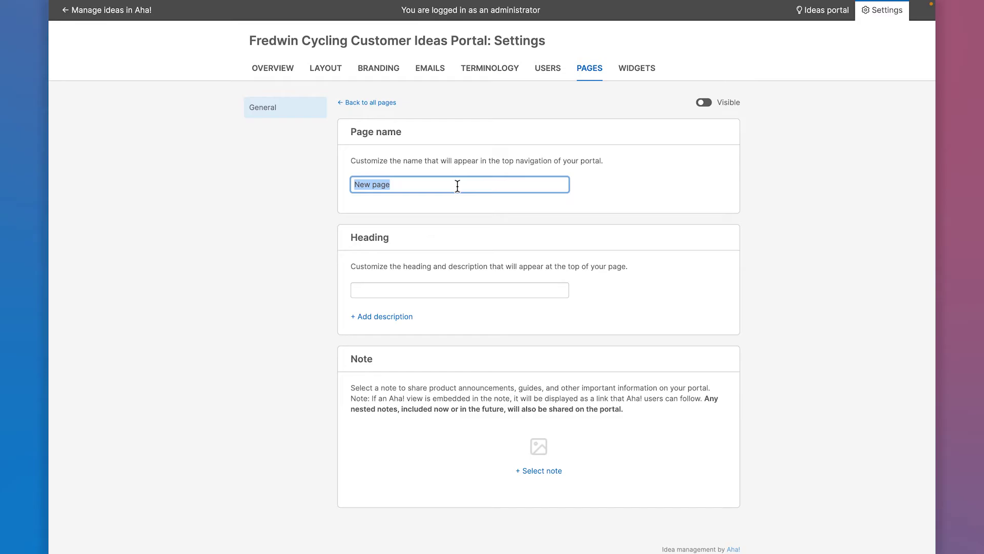
{"action": "type", "text": "Announce"}
{"action": "type", "text": "ments"}
Step: Show the Fredwin Cycling Monthly announcements note on the Announcements page and make it visible
{"action": "left_click", "coordinate": [537, 469]}
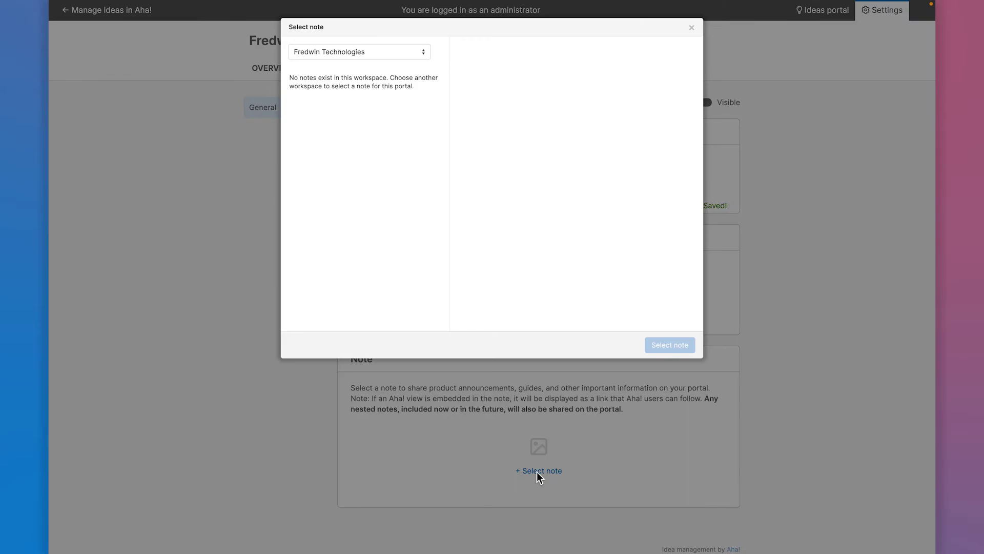
{"action": "left_click", "coordinate": [385, 62]}
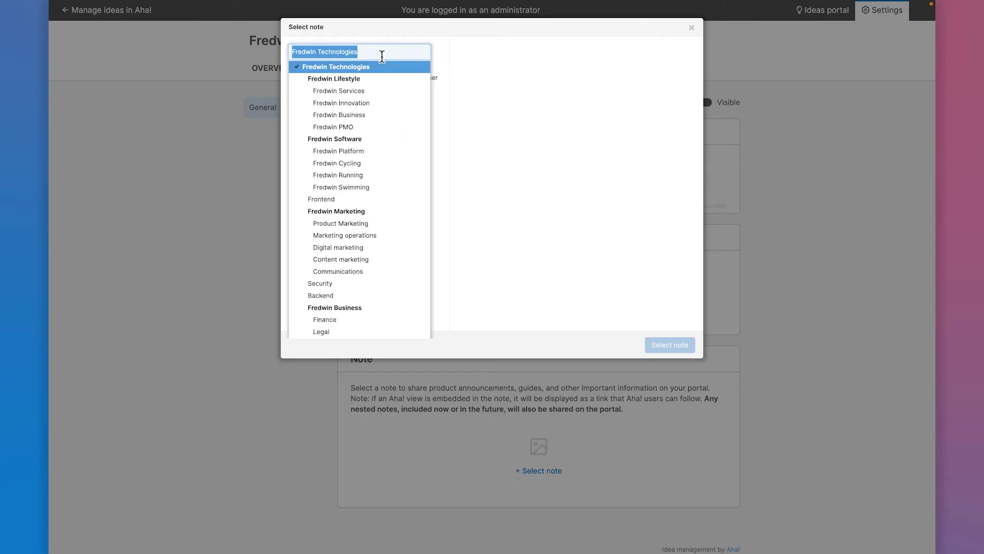
{"action": "left_click", "coordinate": [366, 161]}
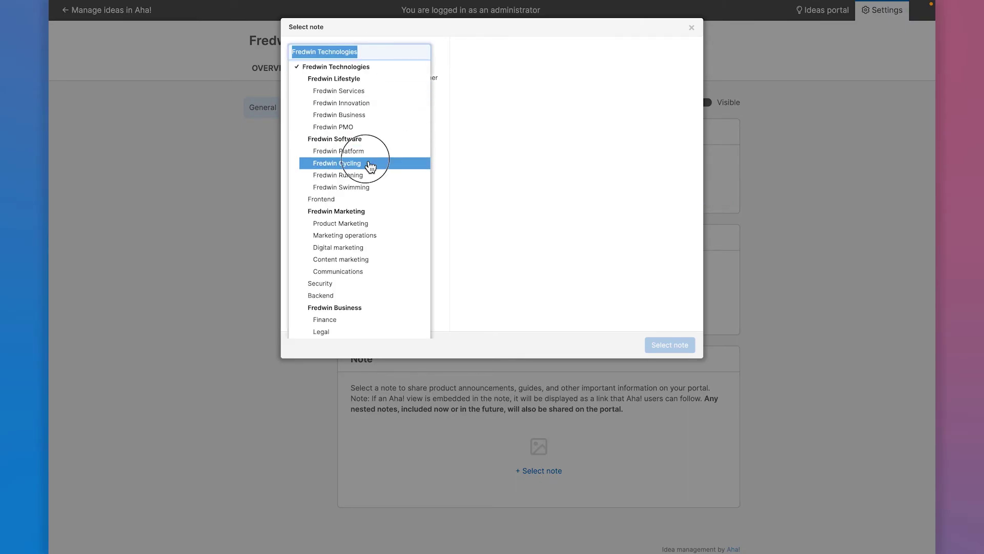
{"action": "left_click", "coordinate": [356, 199]}
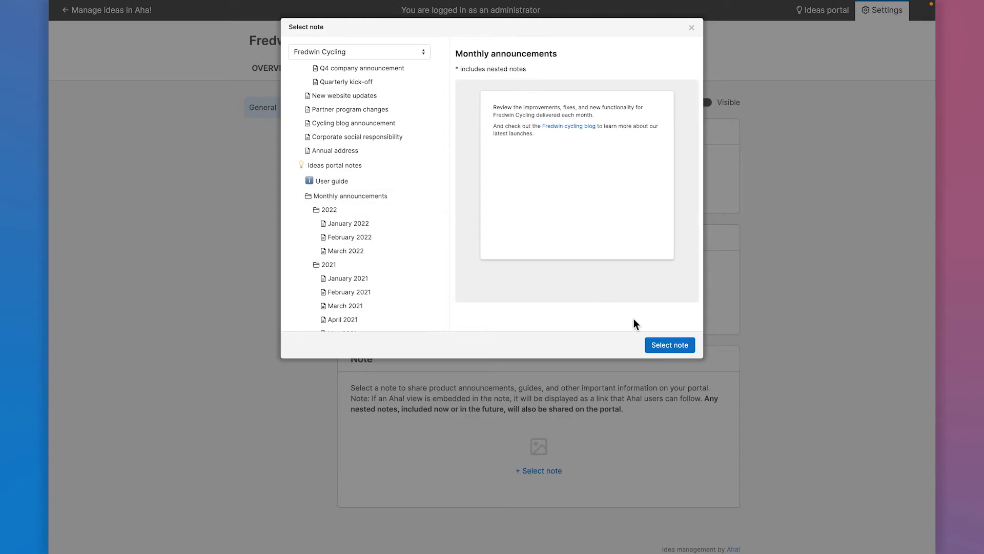
{"action": "left_click", "coordinate": [662, 346]}
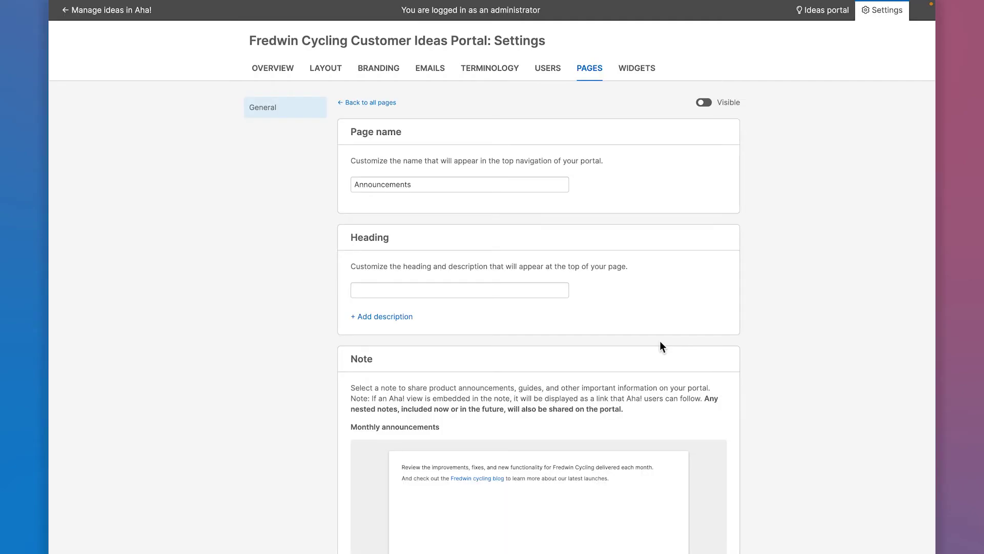
{"action": "scroll", "coordinate": [731, 418], "scroll_direction": "down", "scroll_amount": 3}
{"action": "scroll", "coordinate": [731, 417], "scroll_direction": "up", "scroll_amount": 3}
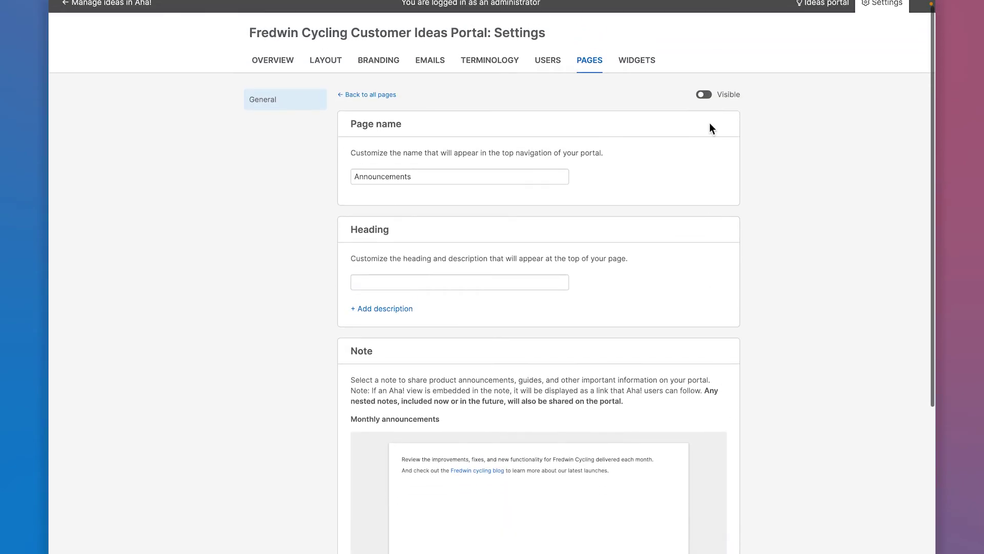
{"action": "left_click", "coordinate": [706, 94]}
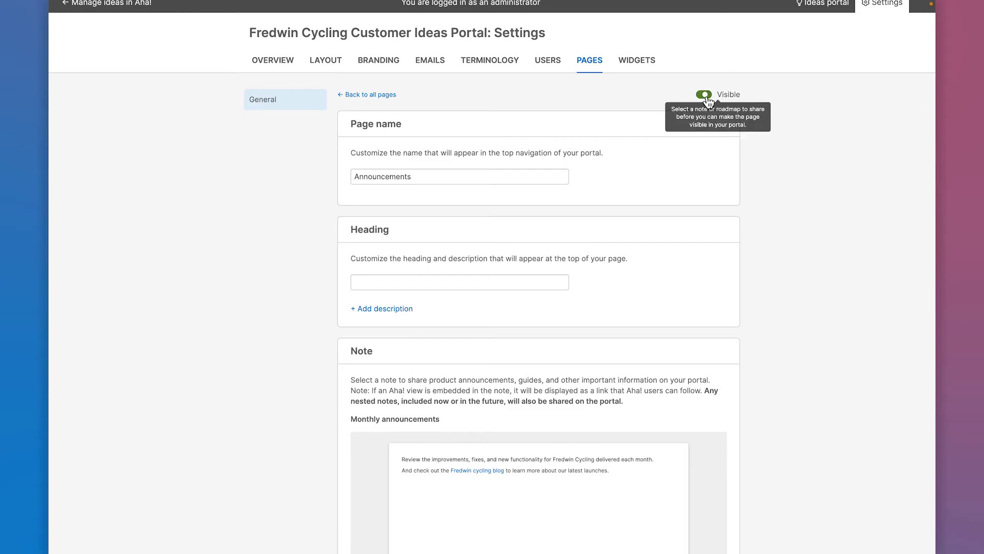
{"action": "left_click", "coordinate": [388, 95]}
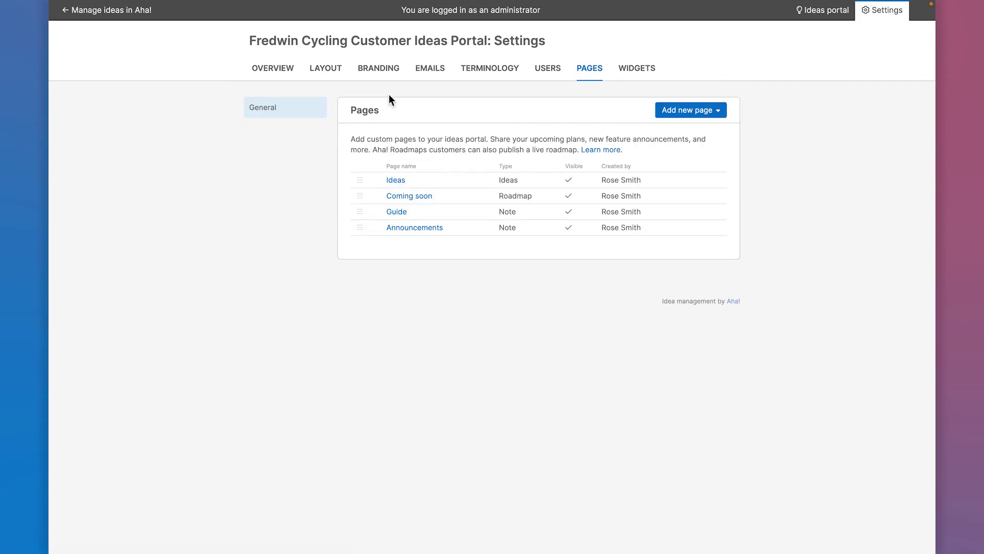
Step: Move the Guide page between Ideas and Coming soon in the Pages table
{"action": "left_click_drag", "start_coordinate": [359, 212], "coordinate": [361, 197]}
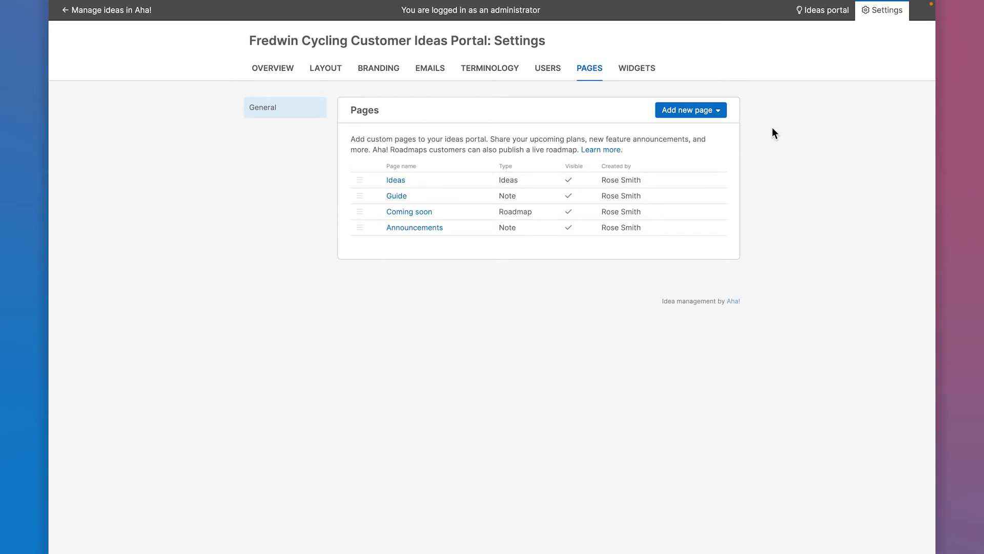
{"action": "left_click", "coordinate": [815, 18]}
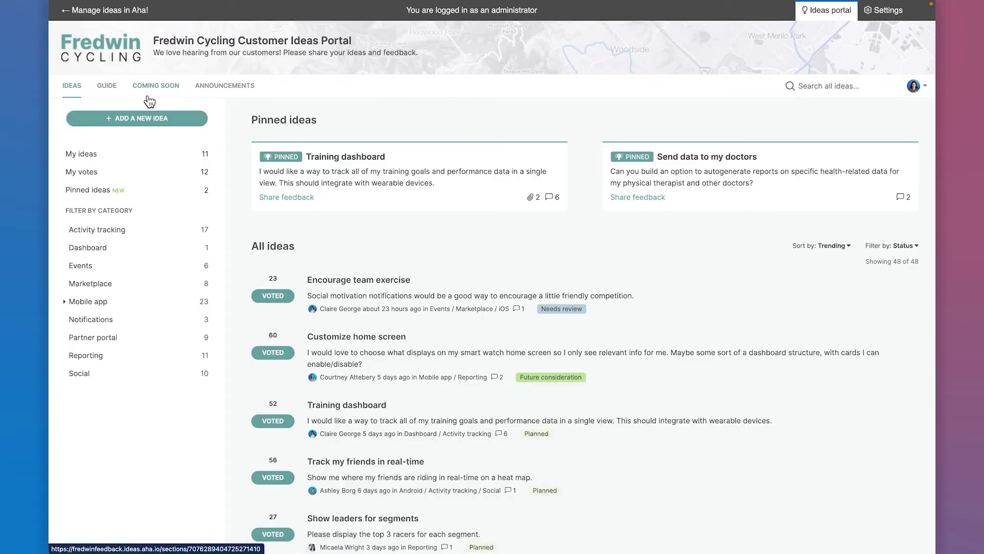
Step: Browse the live portal's Guide, Coming soon and Announcements tabs, including the February 2022 notes
{"action": "left_click", "coordinate": [109, 92]}
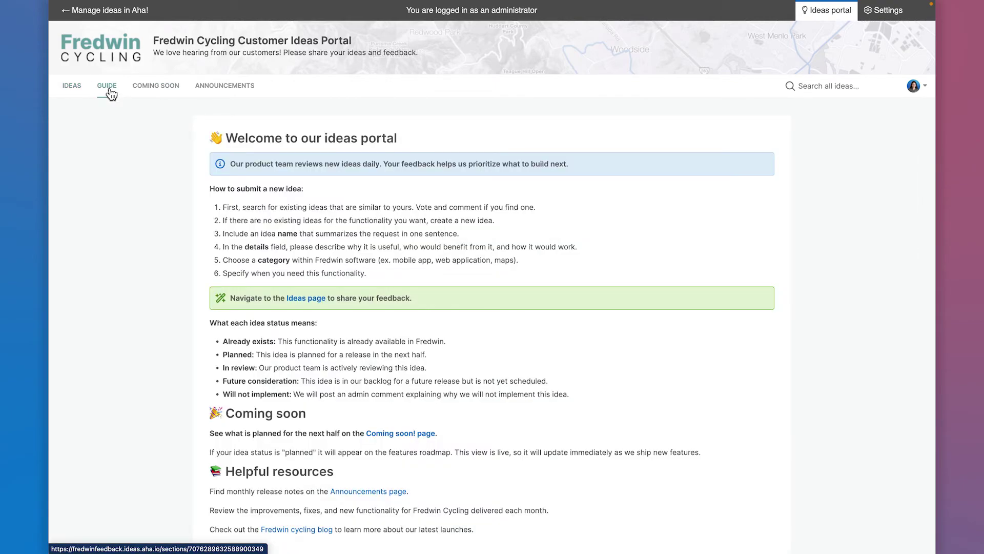
{"action": "left_click", "coordinate": [151, 97]}
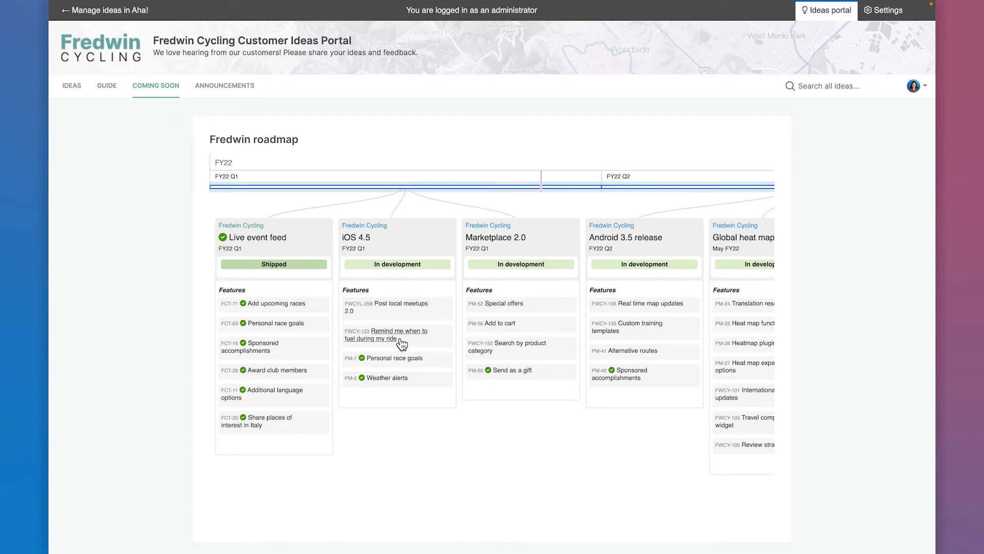
{"action": "mouse_move", "coordinate": [396, 335]}
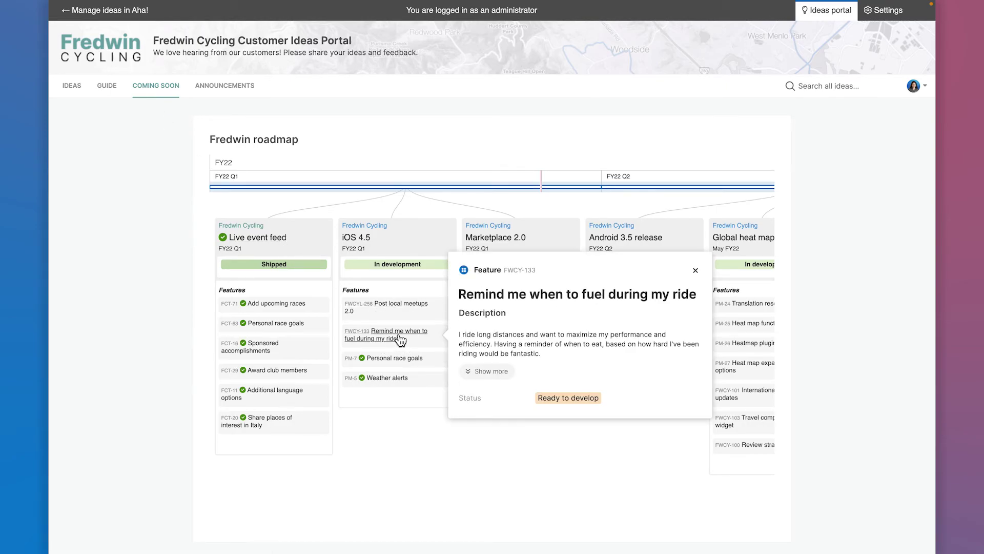
{"action": "left_click", "coordinate": [245, 95]}
{"action": "left_click", "coordinate": [152, 182]}
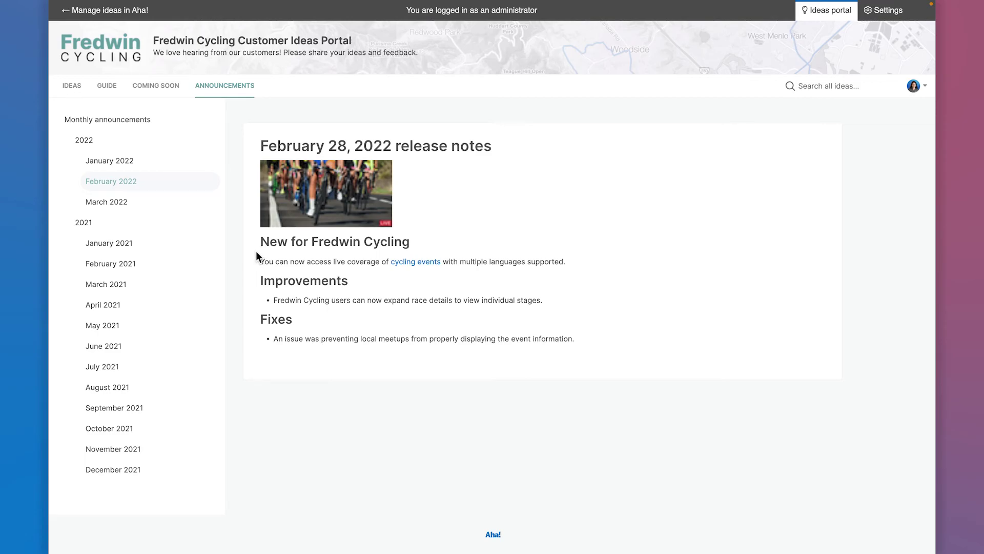
{"action": "left_click", "coordinate": [163, 91]}
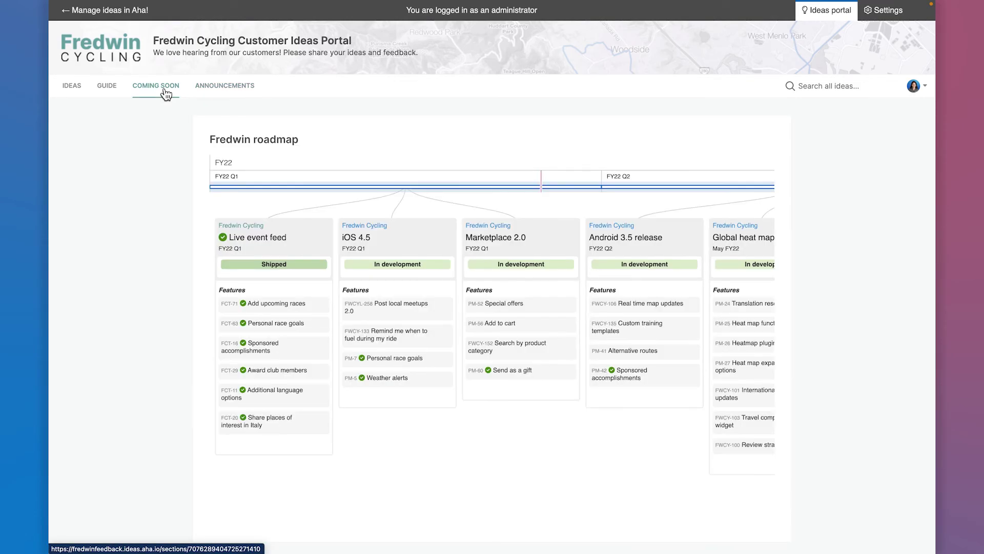